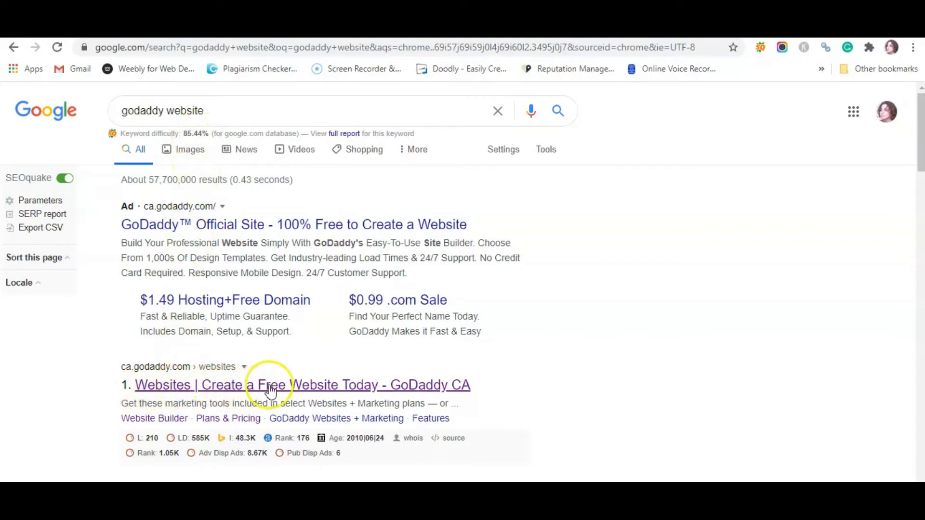
- Open GoDaddy's Websites page from the search results, start a free Websites + Marketing site, and sign in
left_click(251, 384)
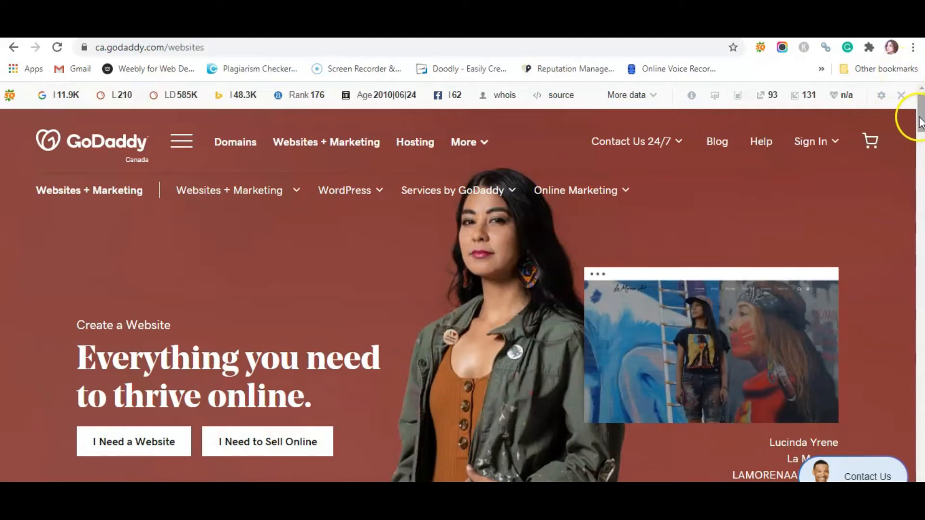
left_click_drag(920, 120, 920, 121)
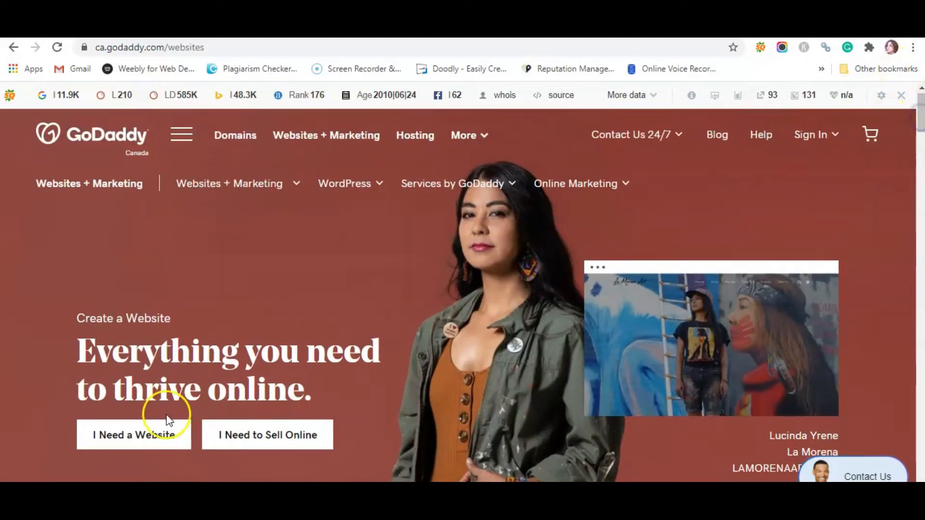
left_click(129, 444)
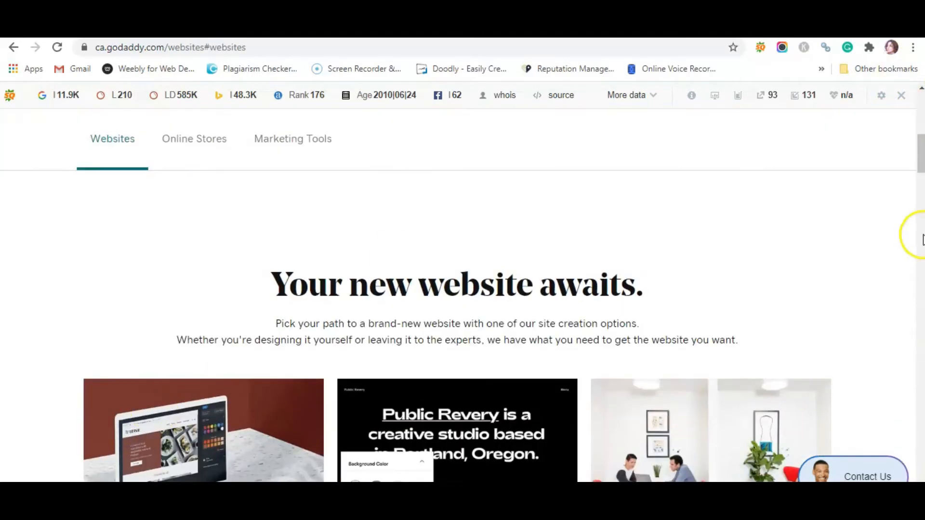
left_click_drag(923, 154, 920, 179)
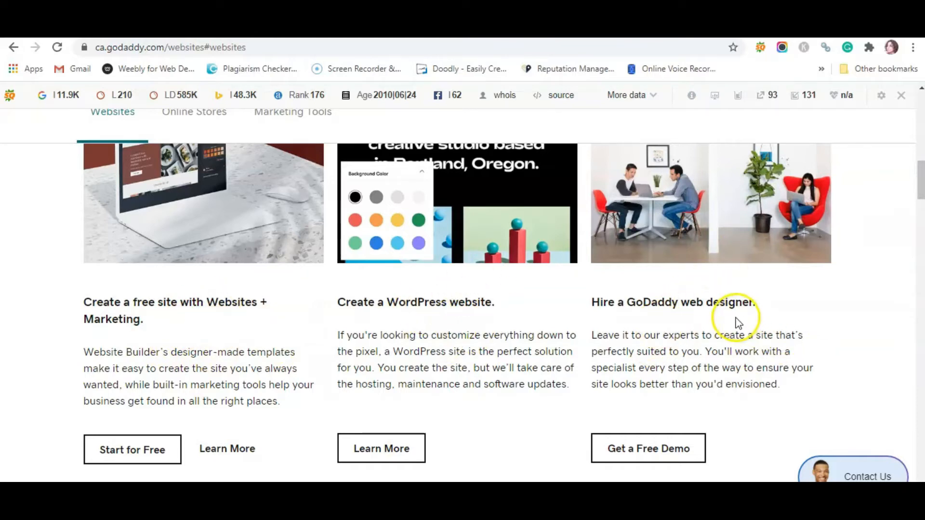
left_click(123, 451)
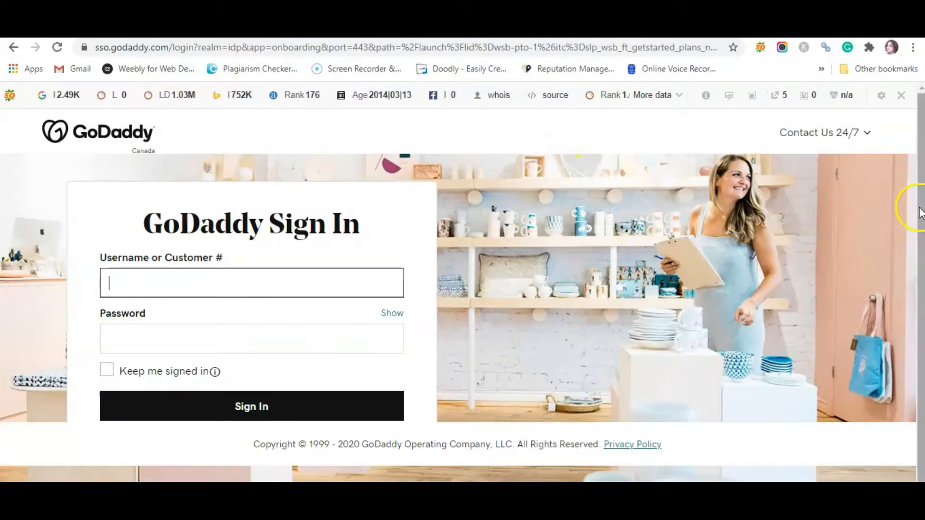
left_click_drag(921, 164, 920, 210)
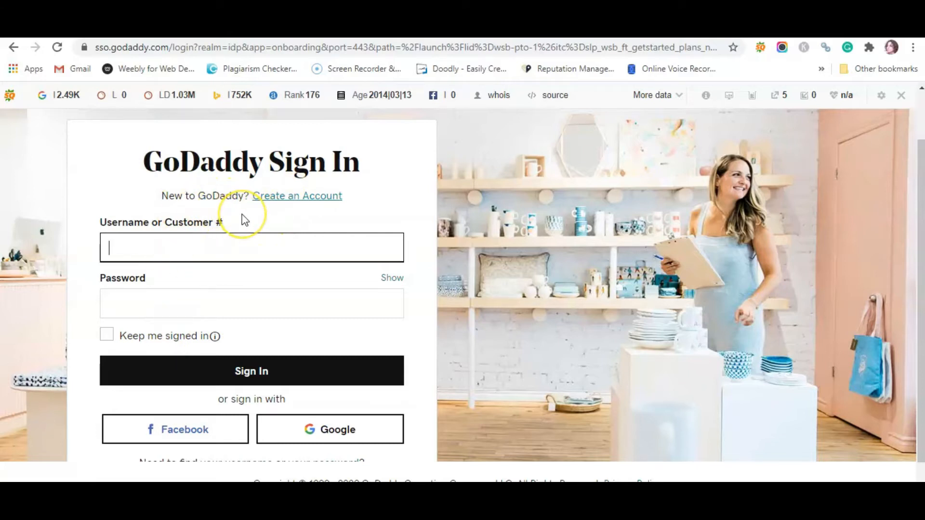
left_click(212, 254)
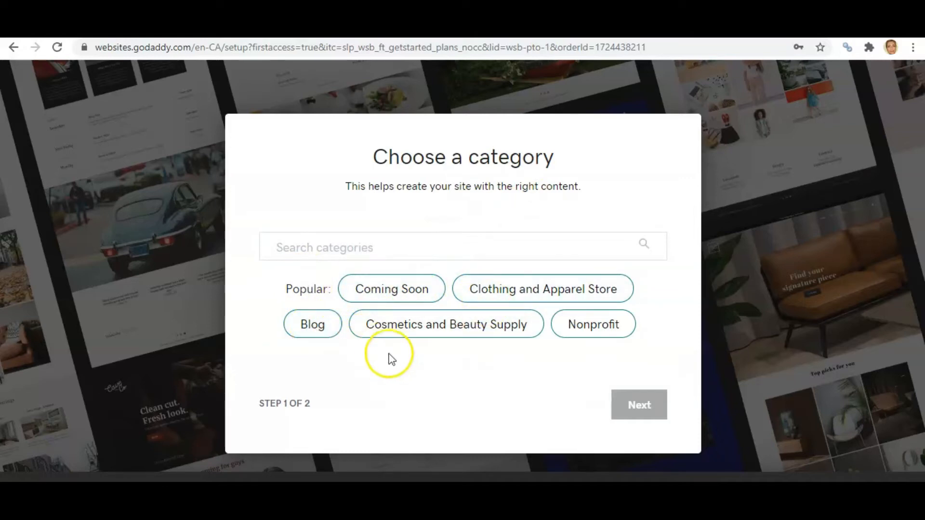
- Search the site categories for "life co", choose Life Coach, and continue
left_click(315, 248)
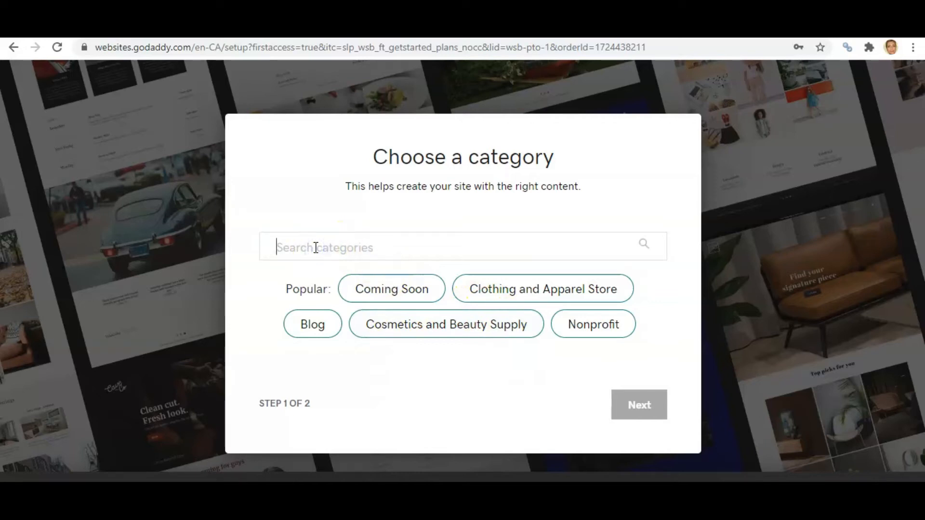
type("life")
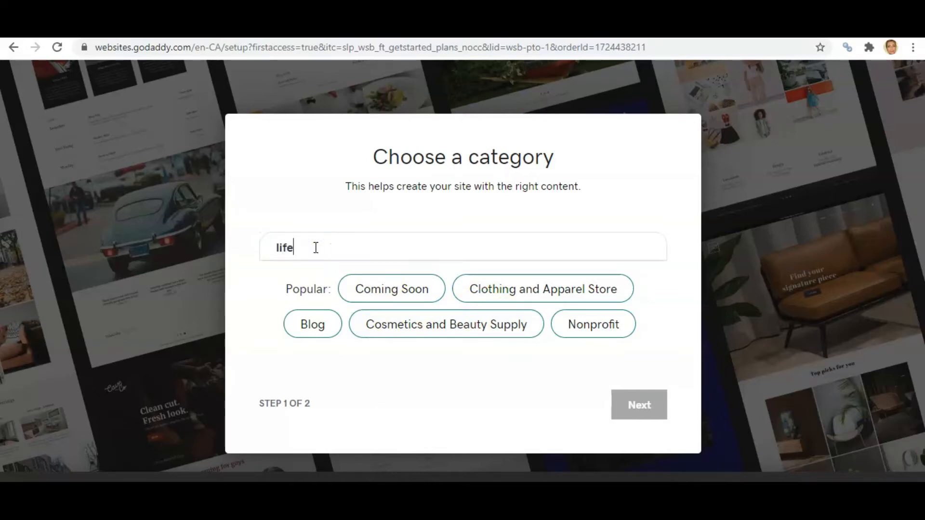
type(" co")
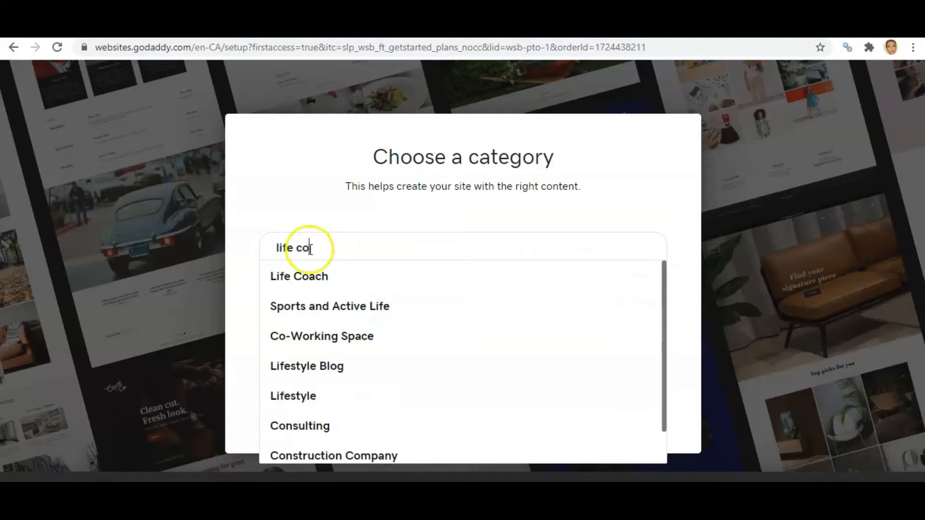
left_click(312, 283)
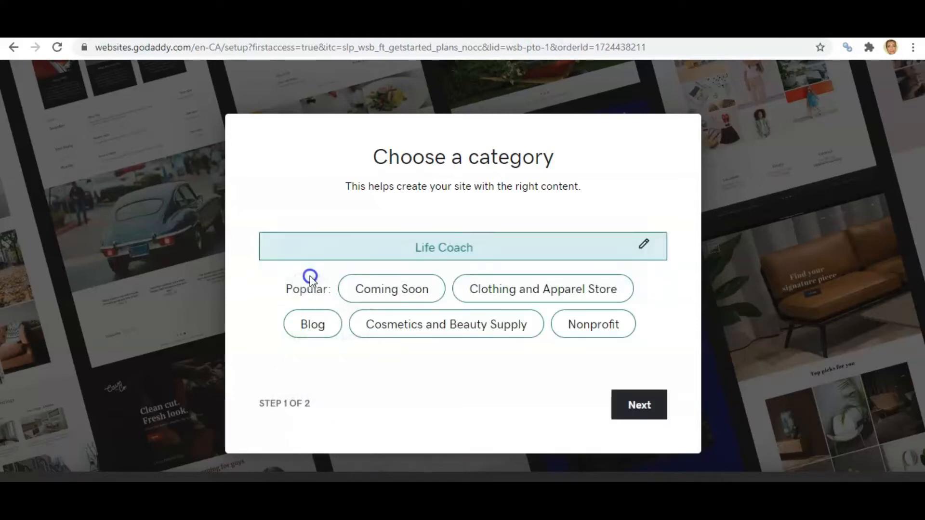
left_click(634, 407)
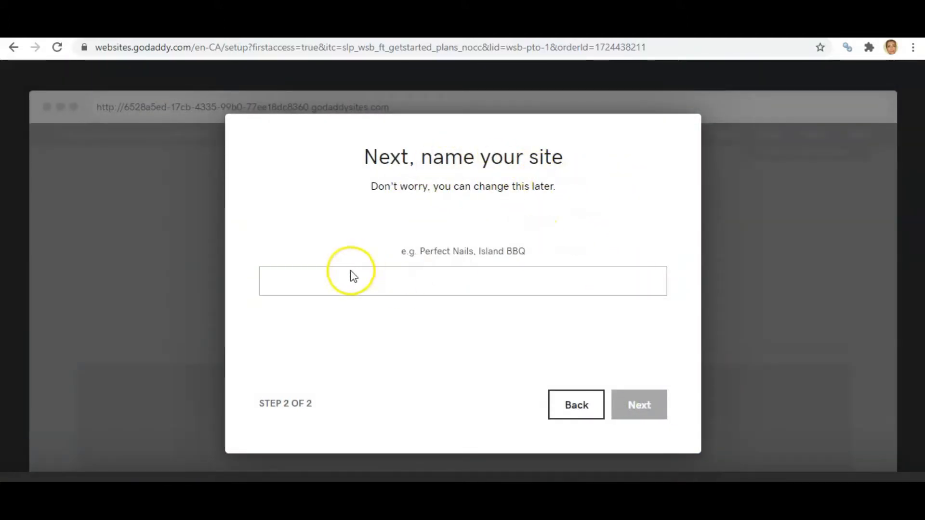
- Name the site Living Large Life Coaching and continue to the editor
left_click(333, 272)
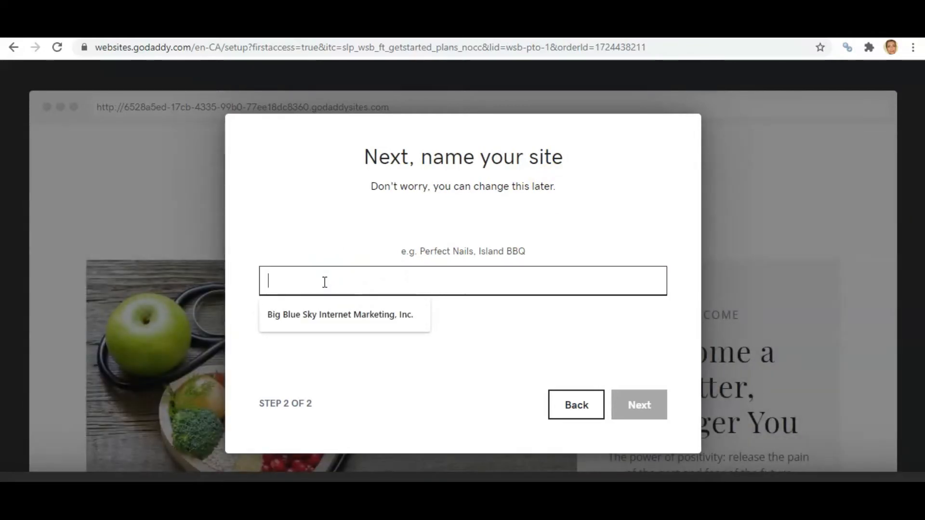
type("Living Large Life Coaching")
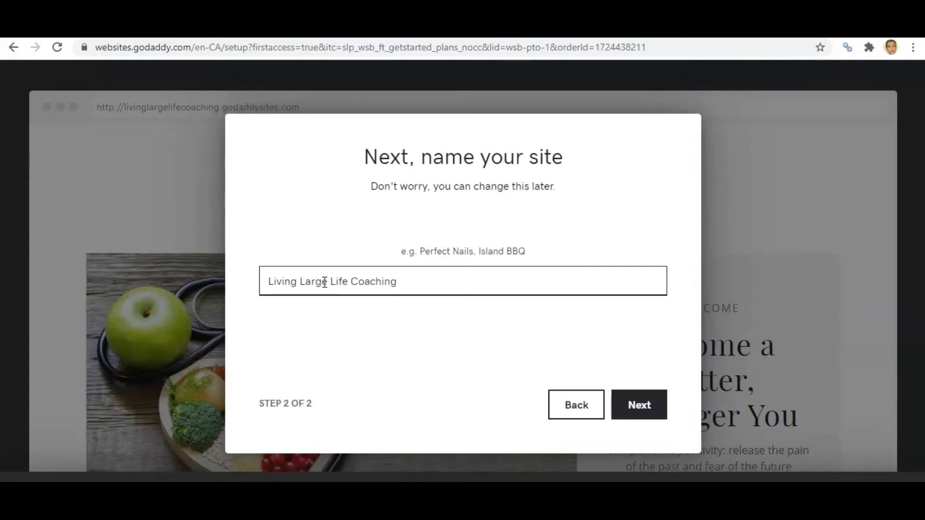
left_click(639, 407)
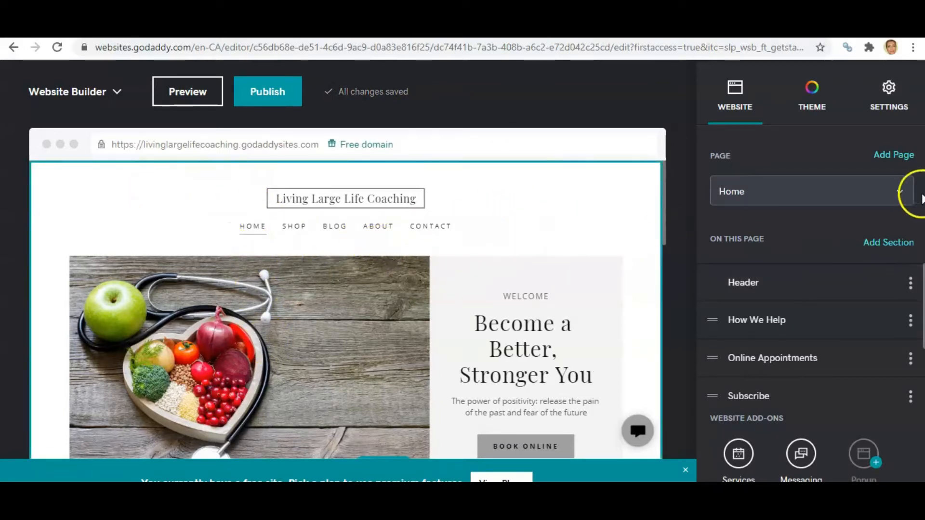
- In the site's Basic Information settings, rename the site to Healthy Heart Nutrition Coaching
left_click_drag(664, 193, 661, 155)
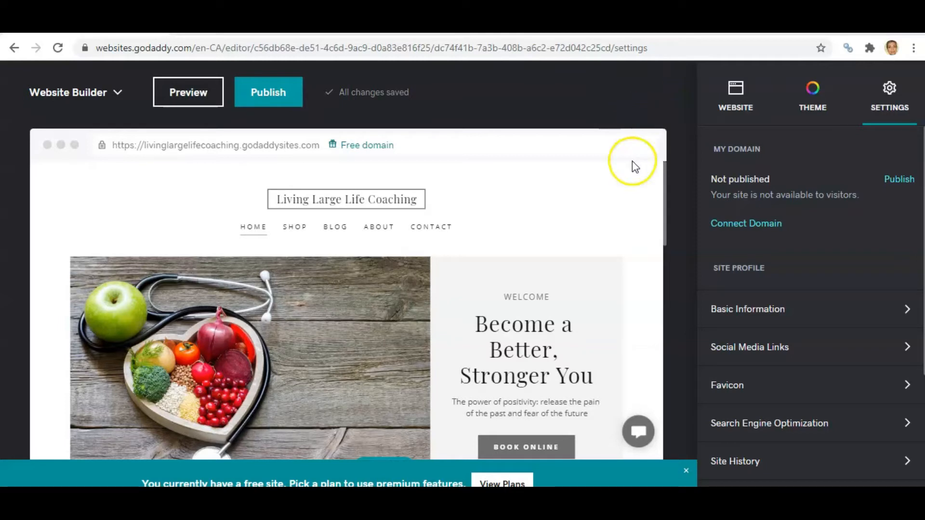
left_click(735, 97)
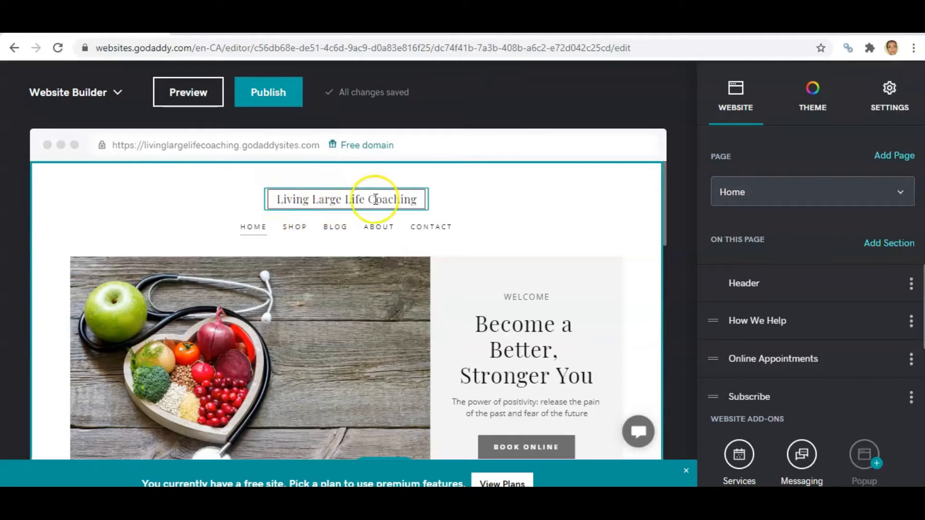
left_click(889, 89)
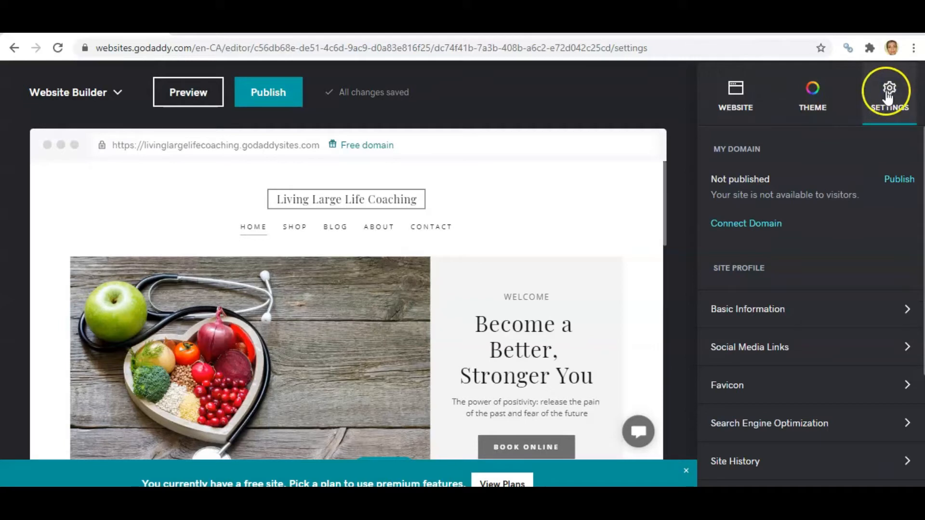
left_click(736, 308)
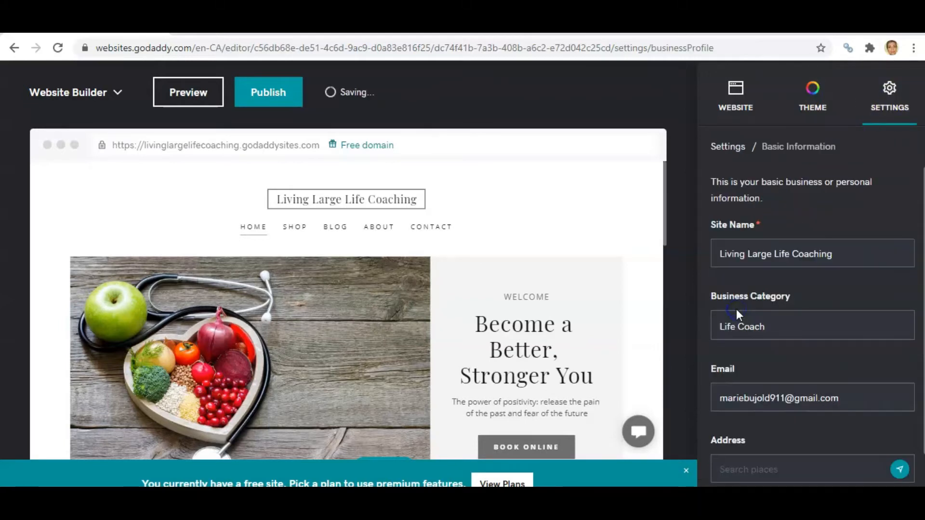
left_click_drag(720, 256, 792, 254)
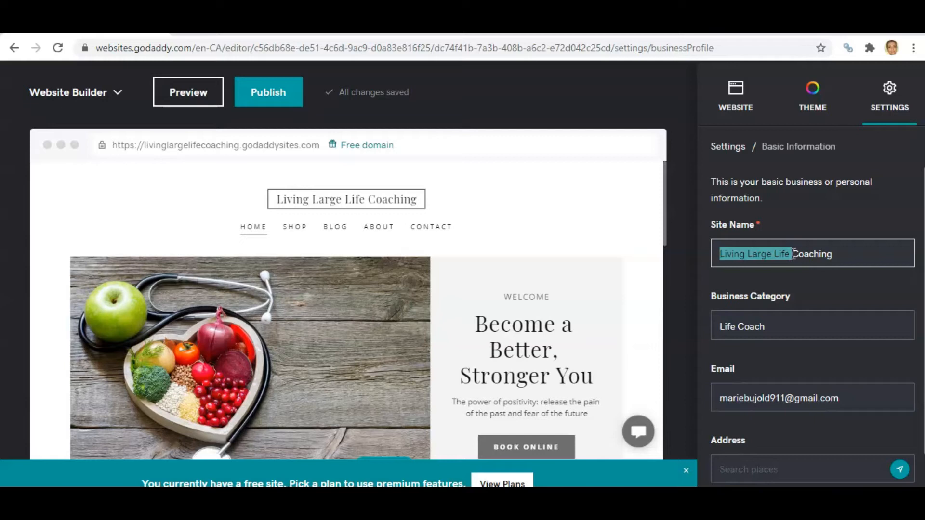
type("Healthy ")
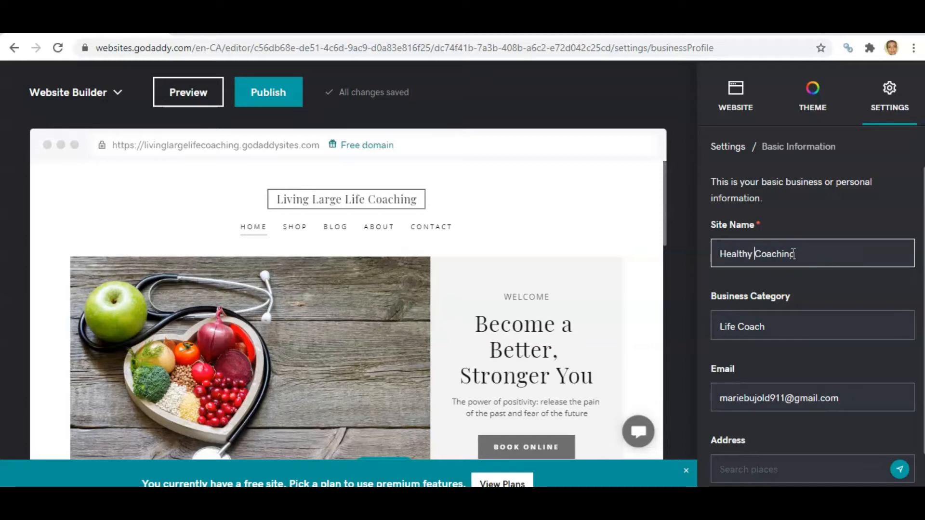
type("Heart ")
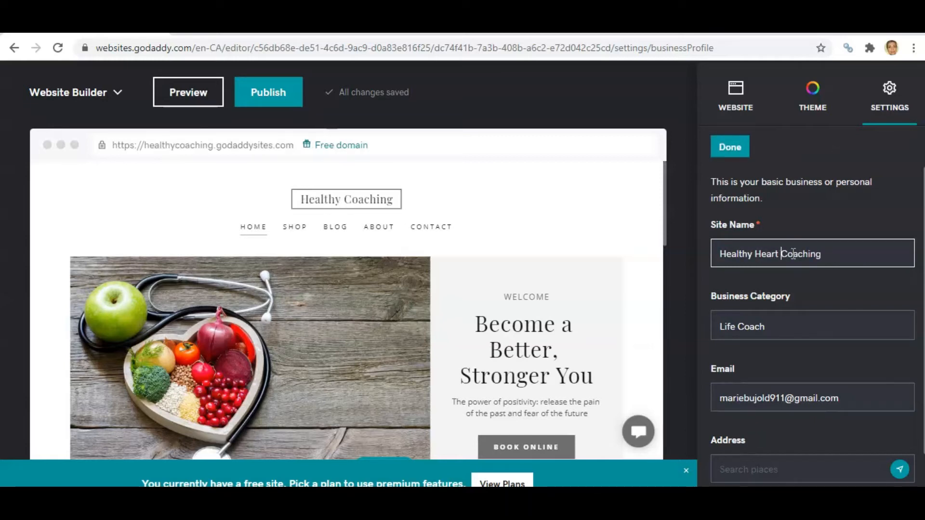
type("Nutrit")
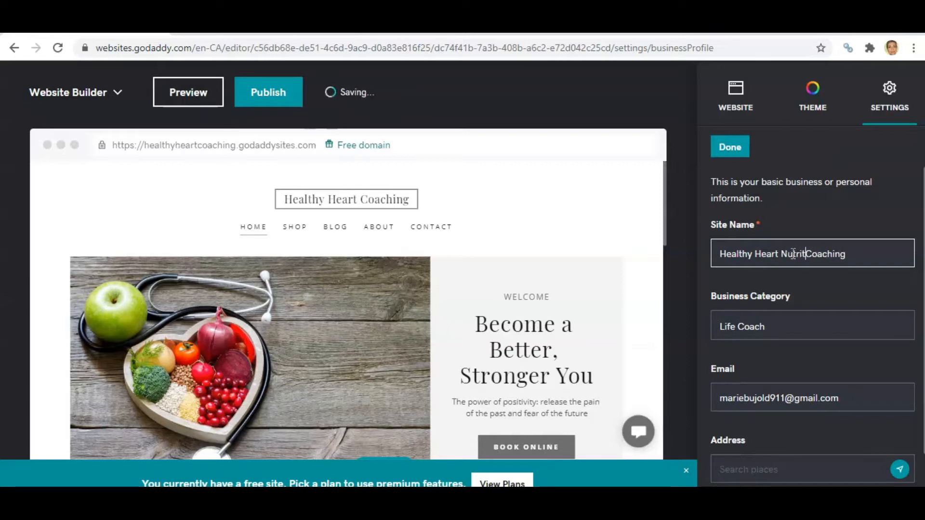
type("ion")
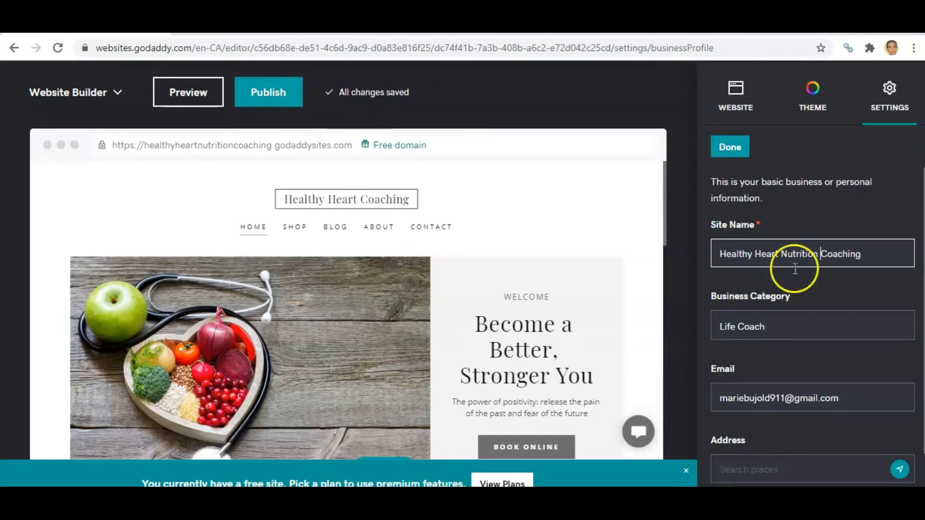
- Change the business category to Nutritionist and finish the basic information settings
left_click_drag(764, 325, 720, 325)
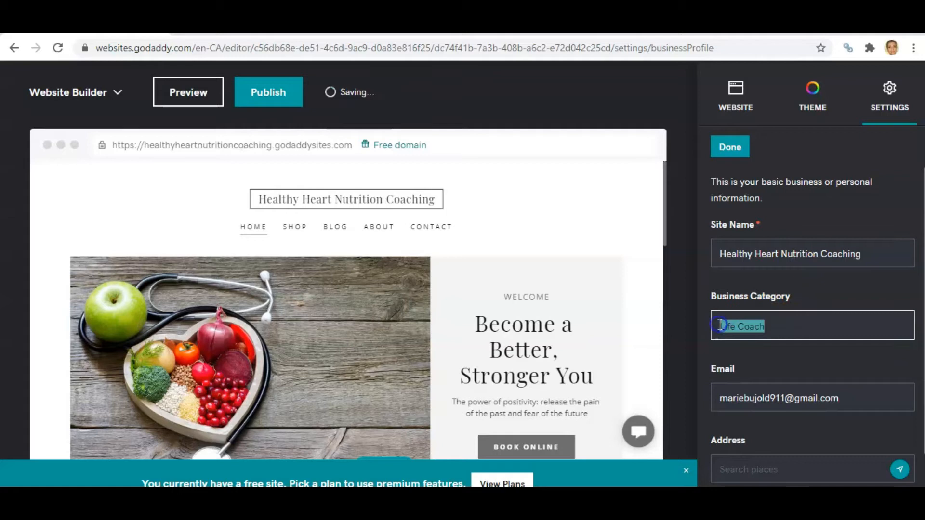
type("Nutr")
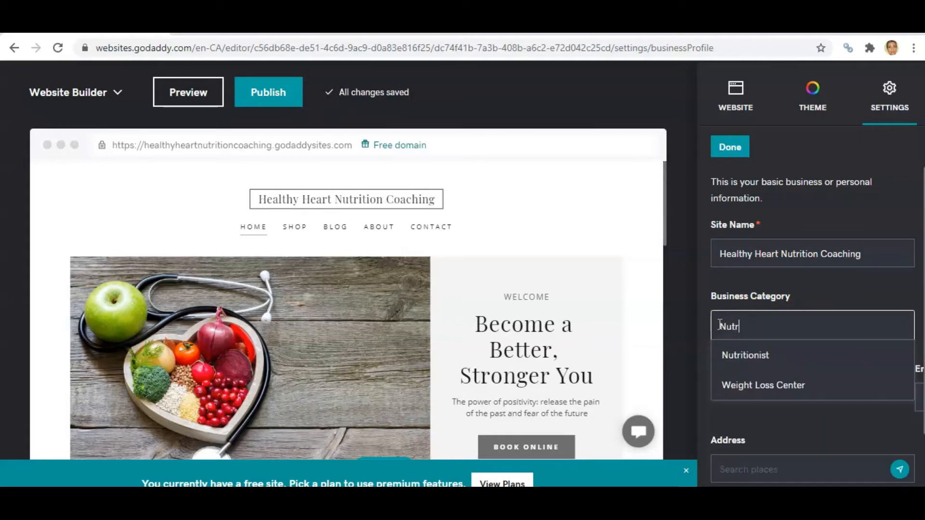
left_click(729, 358)
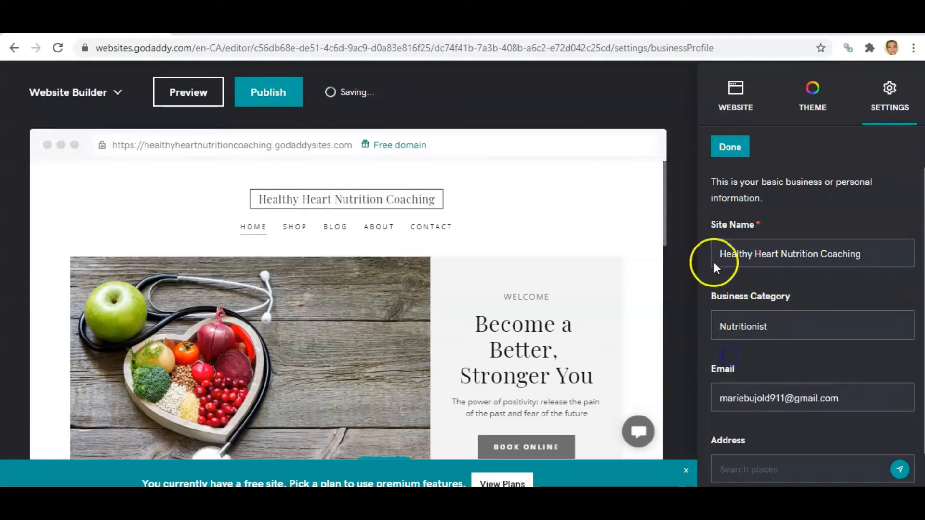
left_click(730, 147)
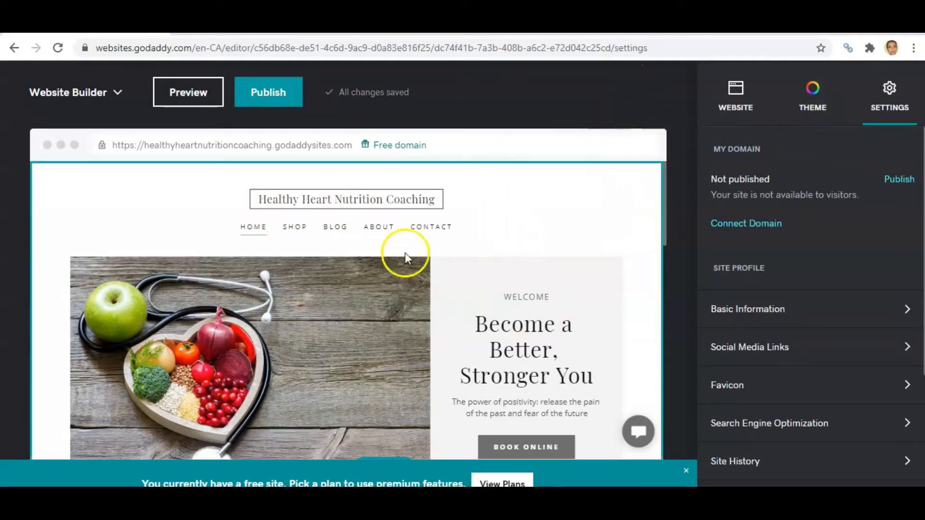
- Browse new theme looks and apply the Slate theme to the site
left_click(811, 101)
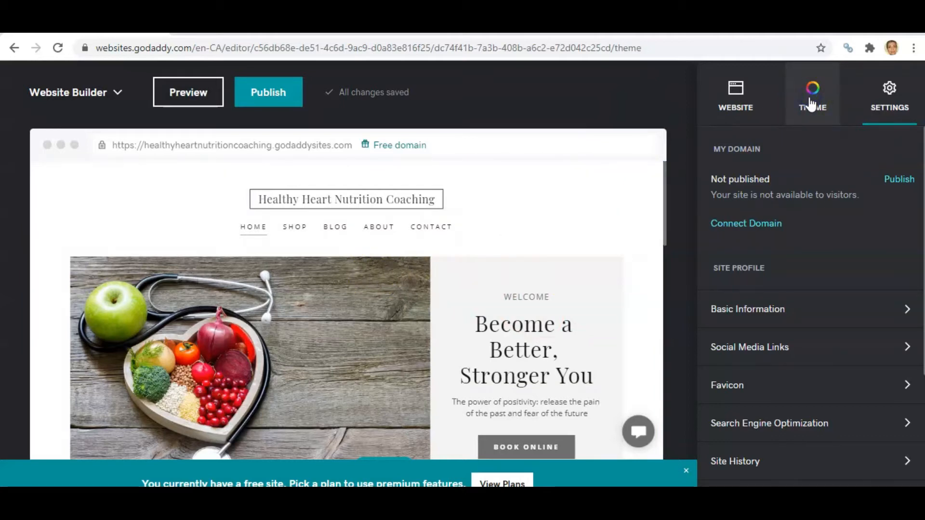
left_click(886, 174)
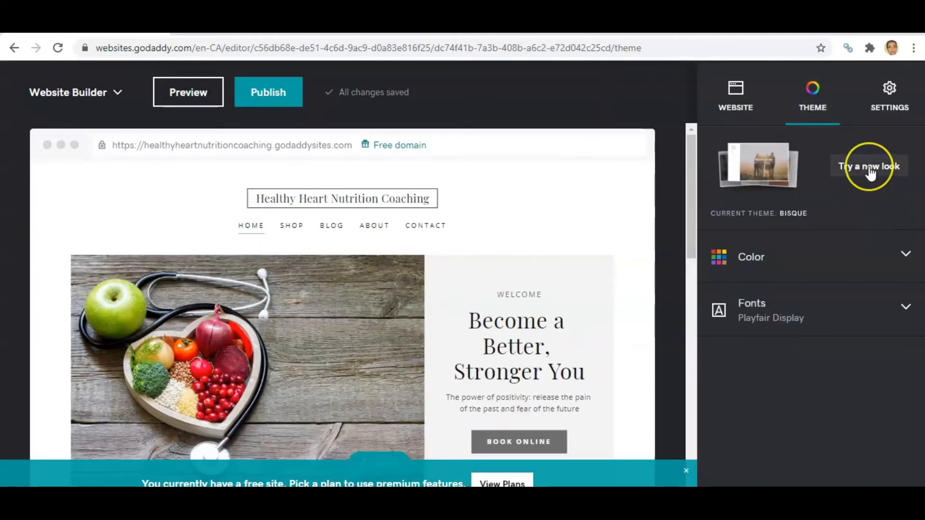
left_click(868, 166)
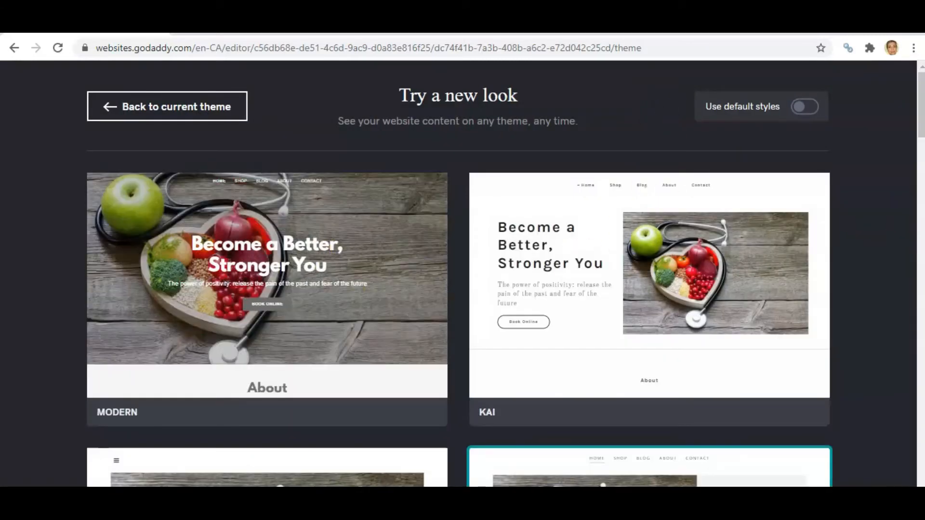
left_click(921, 113)
left_click_drag(919, 106, 922, 265)
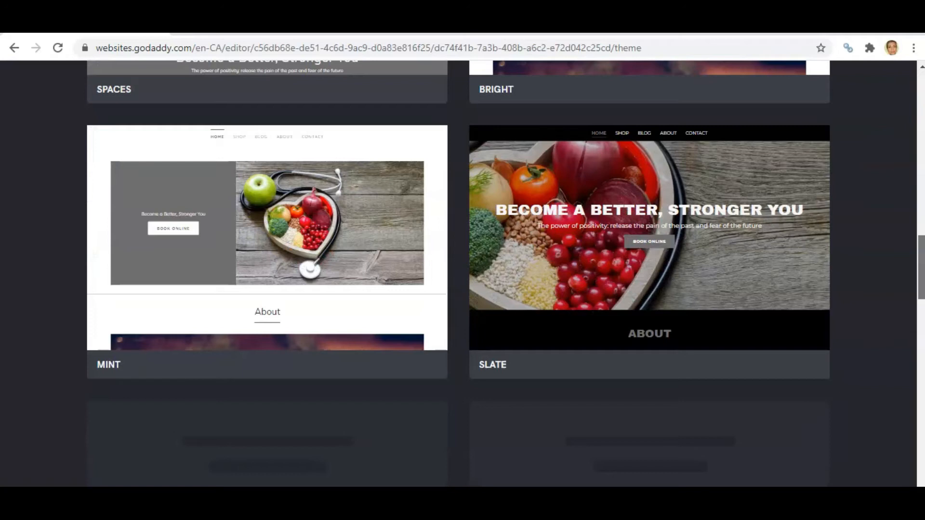
mouse_move(613, 241)
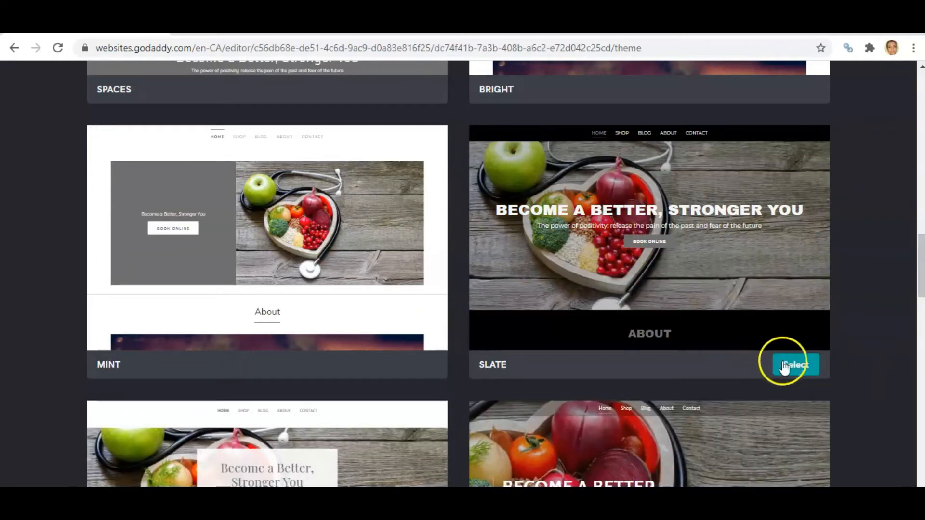
left_click(784, 366)
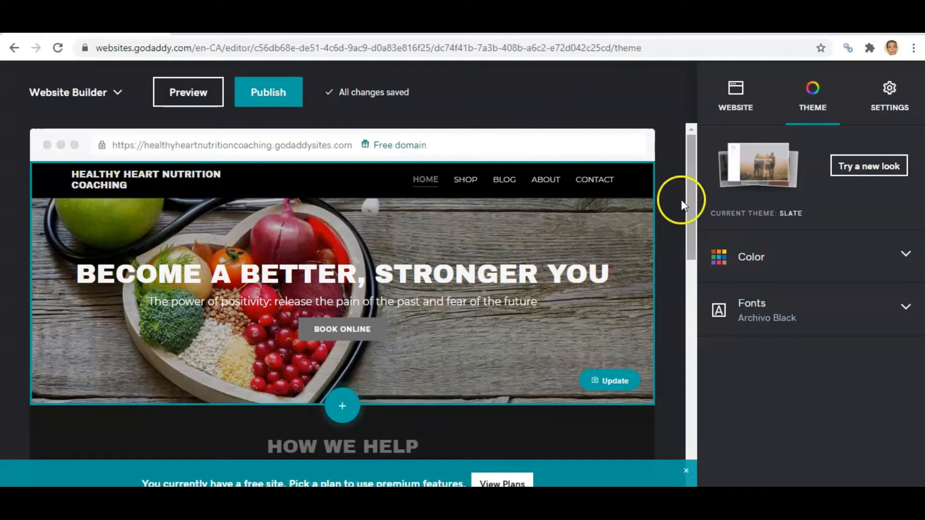
left_click_drag(692, 181, 677, 115)
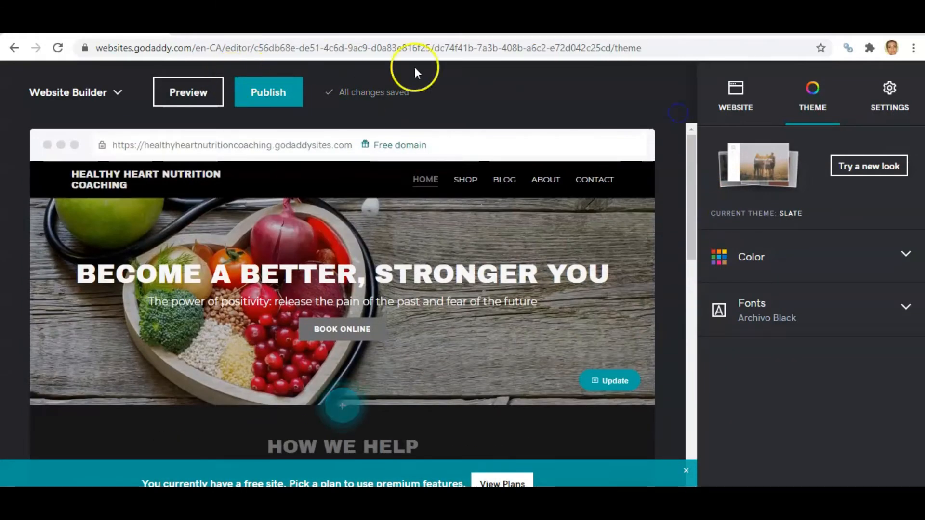
- Browse new theme looks again and apply the Bisque theme to the site
left_click(856, 169)
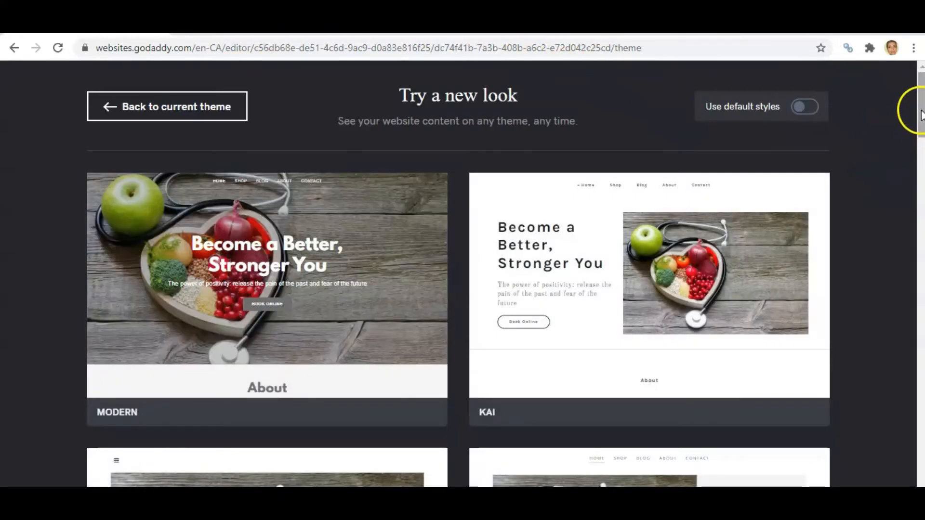
left_click_drag(919, 115, 918, 149)
mouse_move(730, 336)
left_click(790, 425)
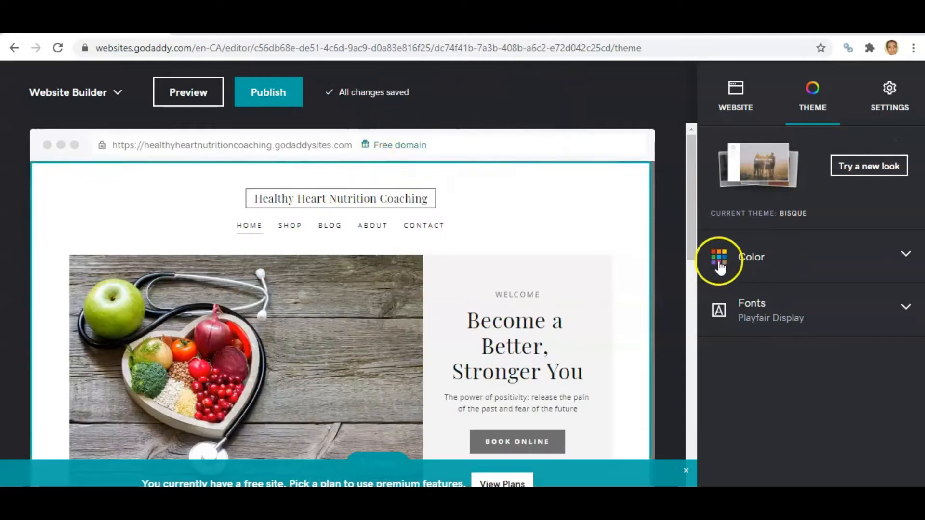
left_click_drag(694, 172, 693, 209)
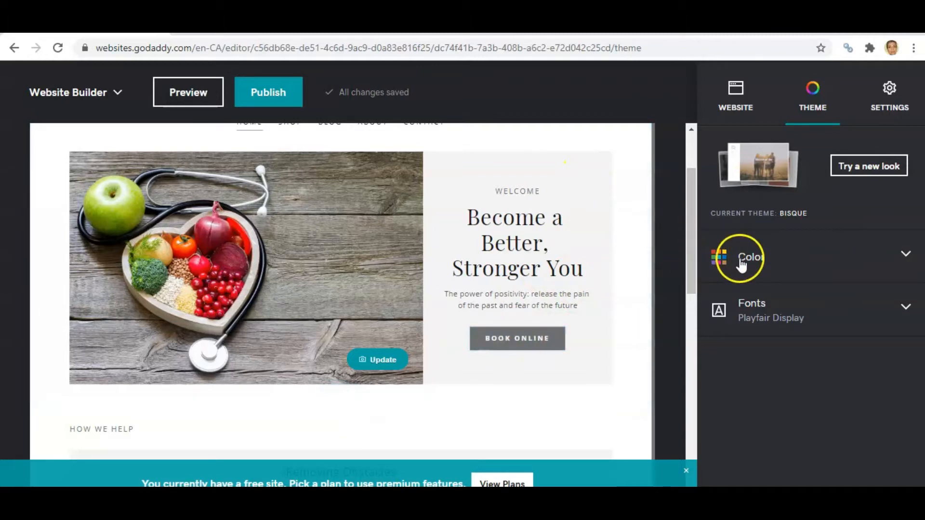
- Open the theme color options, try yellow and green, and set the site color to red
left_click(906, 255)
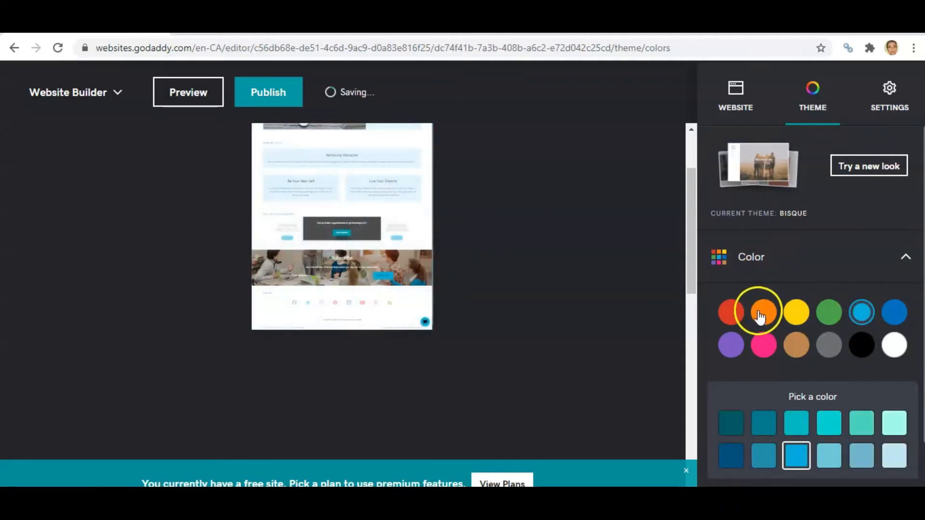
left_click(797, 318)
left_click(797, 313)
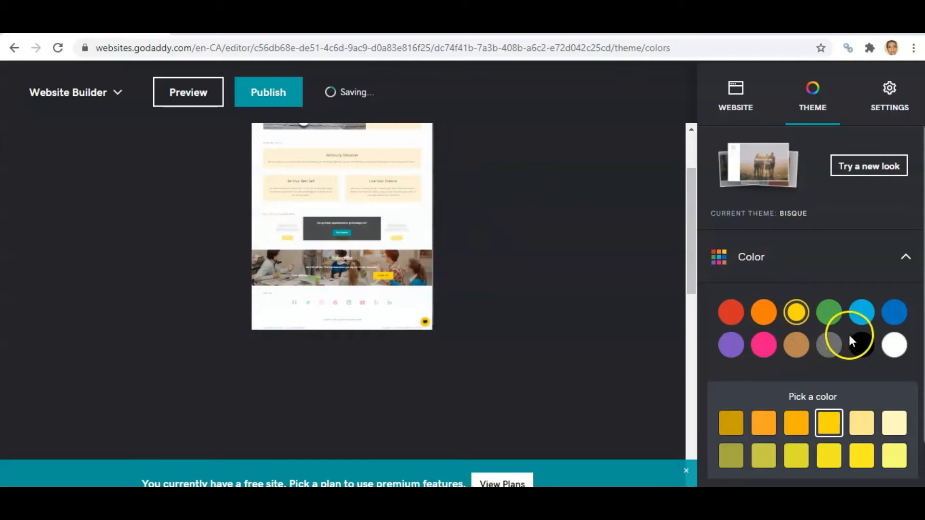
left_click(829, 314)
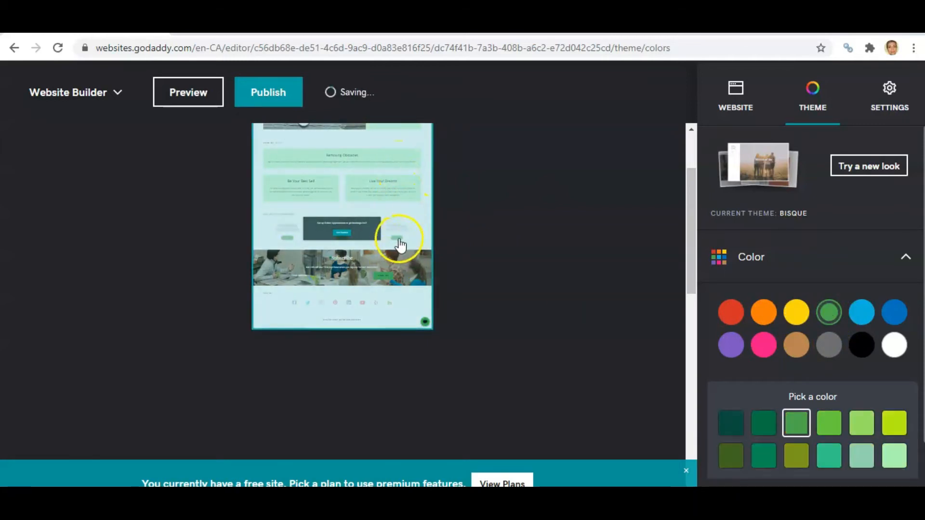
left_click(730, 321)
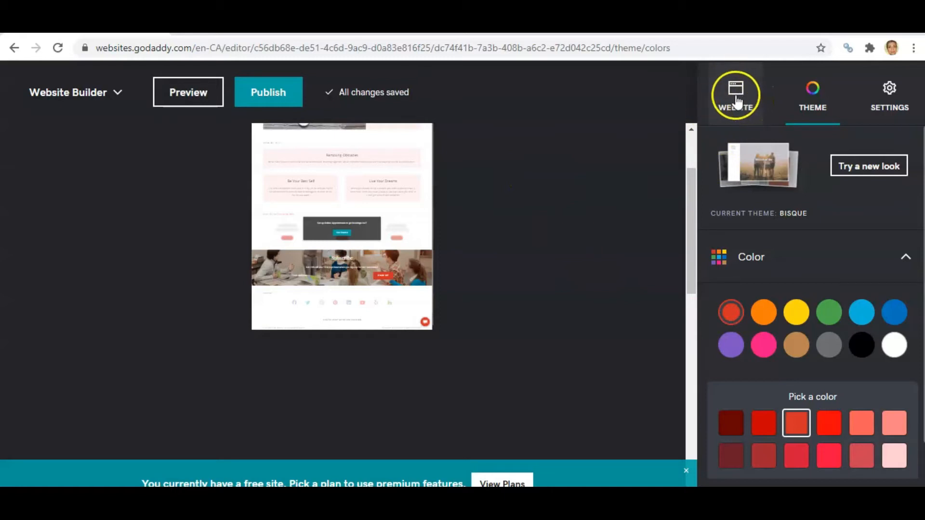
left_click_drag(691, 215, 695, 148)
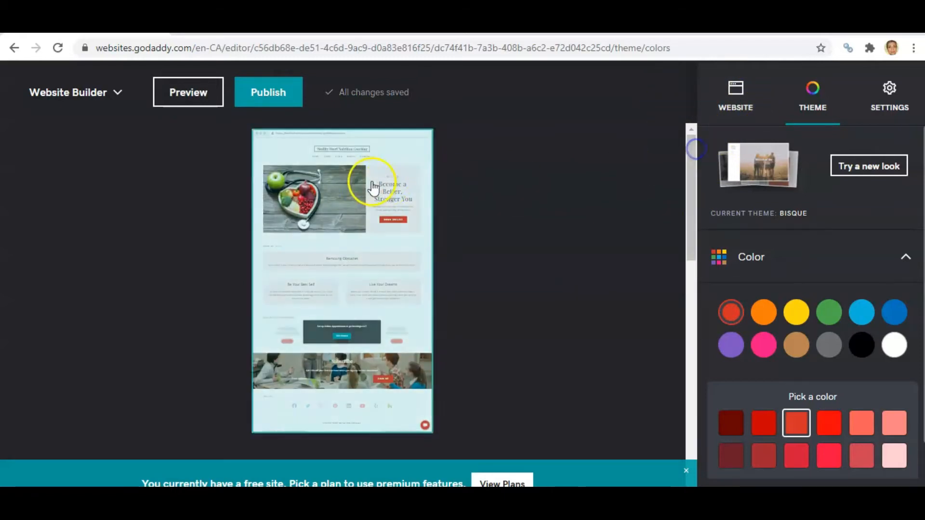
- Replace the header's cover image with the recently added heart-shaped plate image and skip the publish prompt
left_click(733, 94)
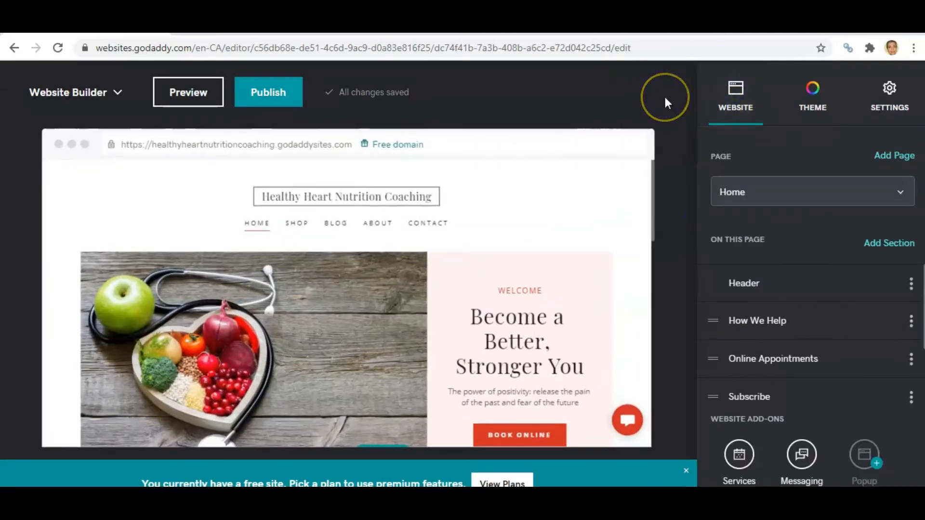
left_click_drag(663, 189, 668, 215)
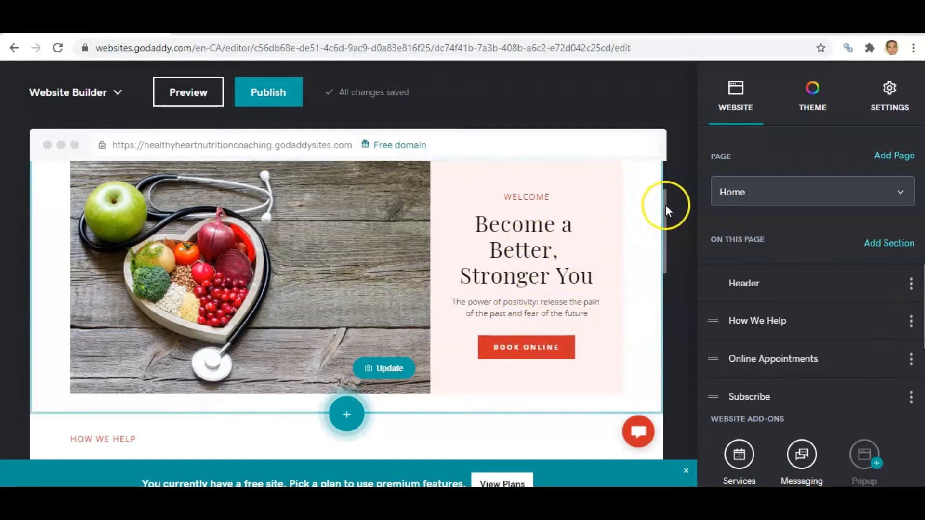
left_click_drag(665, 206, 666, 203)
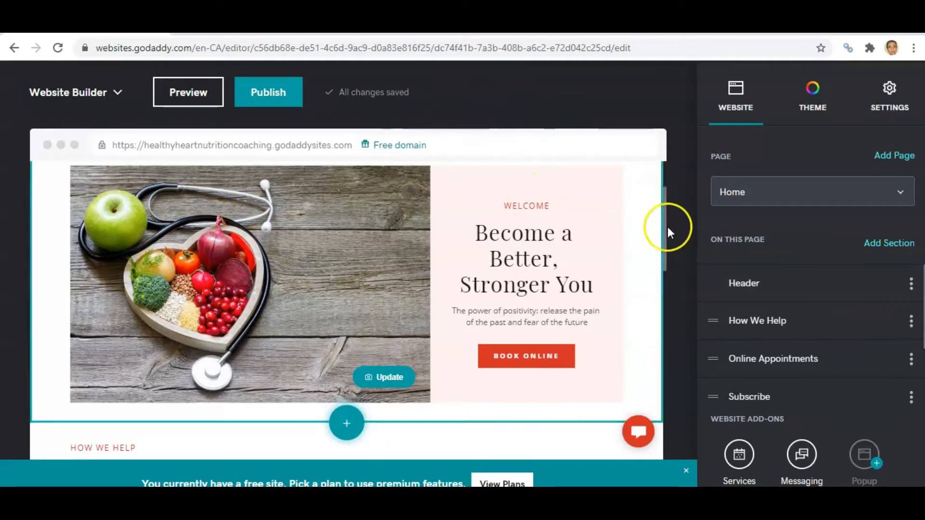
left_click(665, 219)
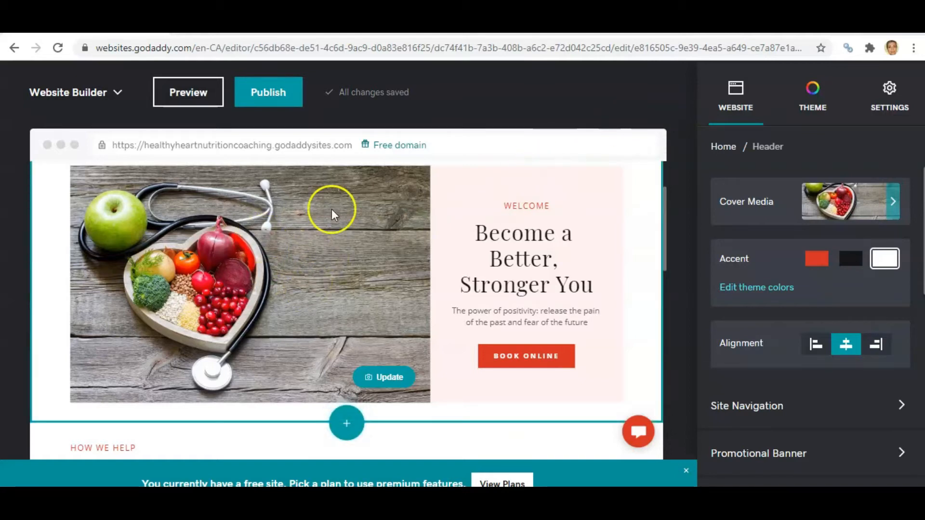
mouse_move(663, 198)
left_mouse_down()
mouse_move(663, 177)
mouse_move(665, 212)
left_mouse_up()
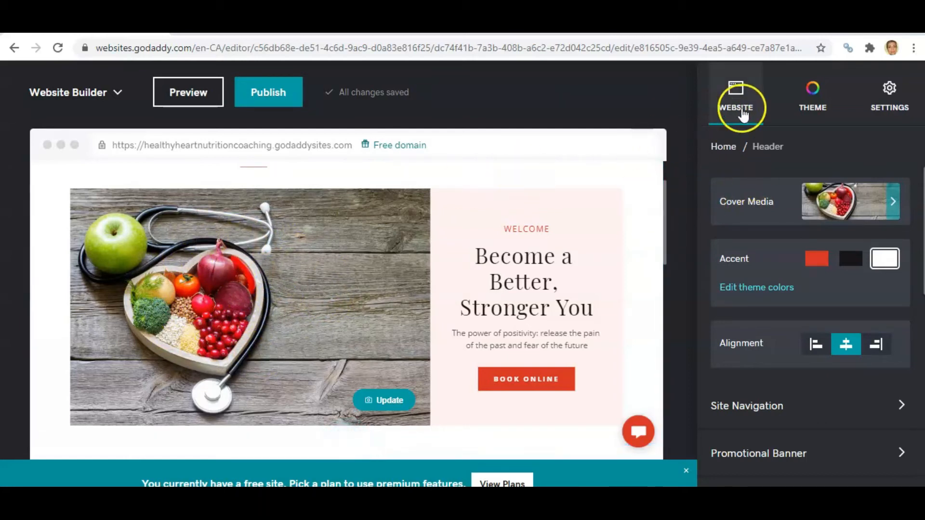
left_click(383, 401)
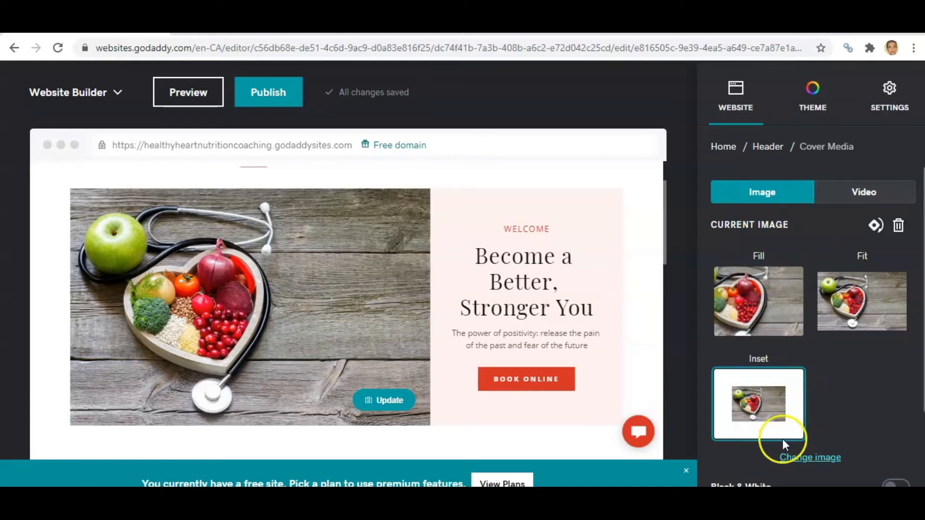
left_click(809, 459)
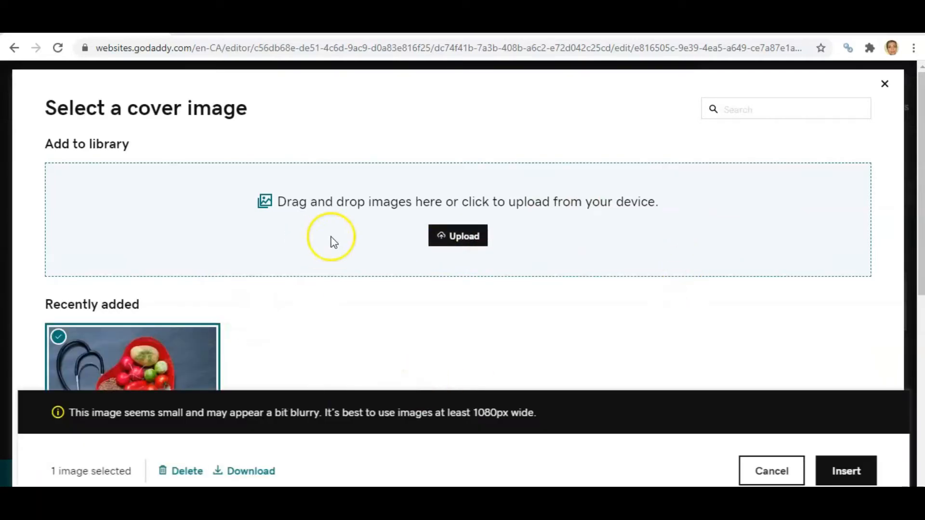
left_click_drag(919, 154, 920, 200)
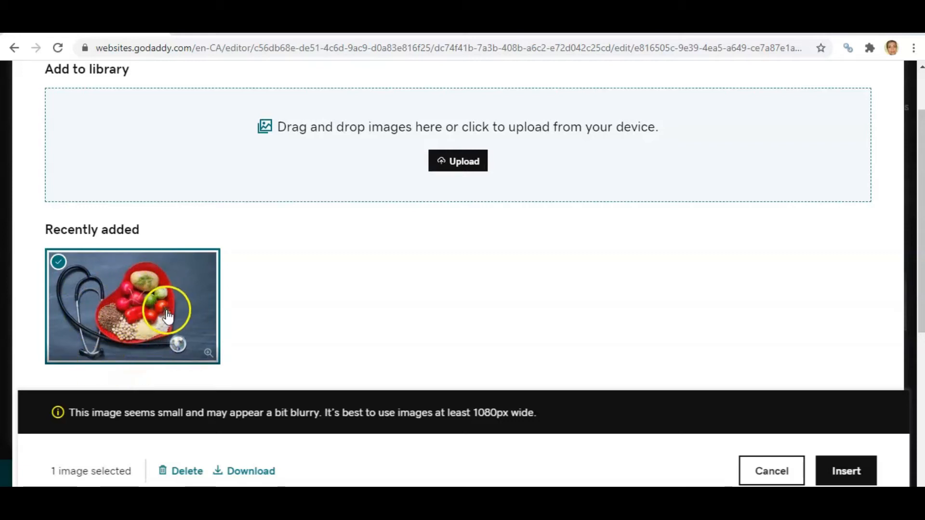
left_click(136, 320)
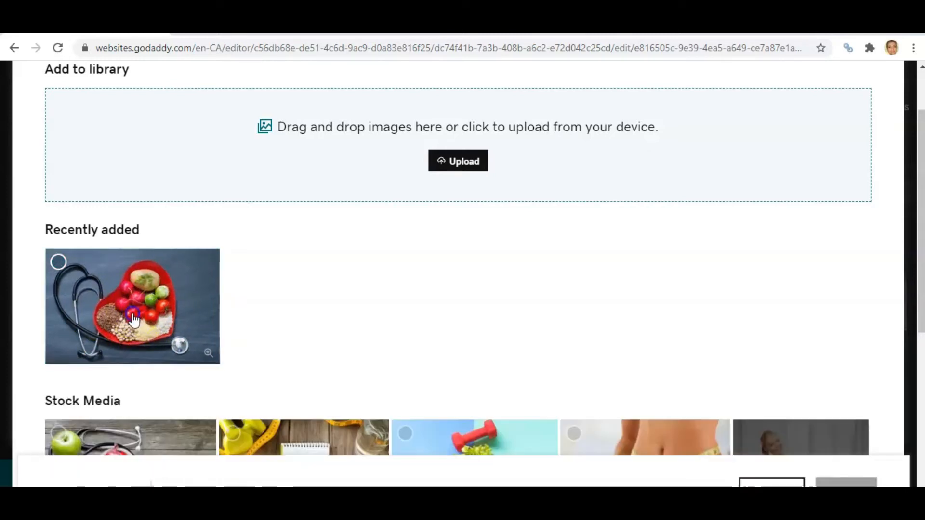
left_click(134, 320)
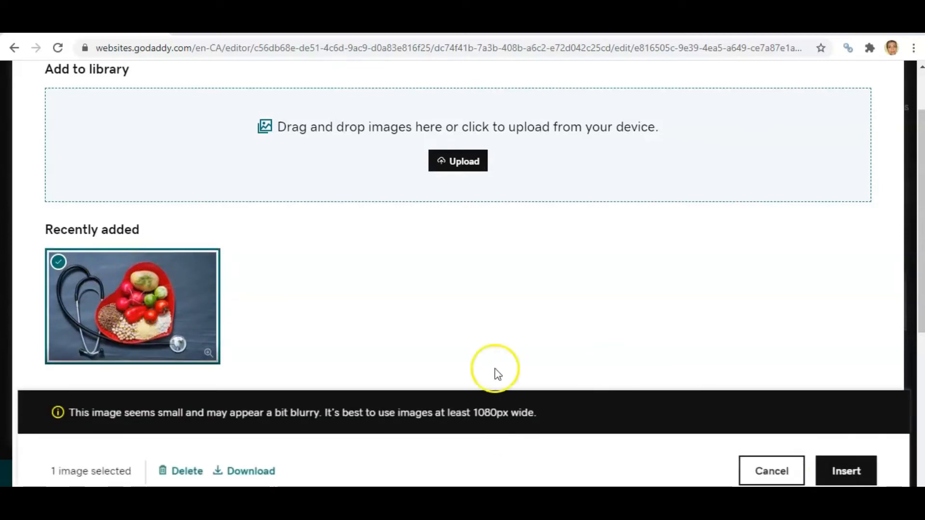
left_click(844, 475)
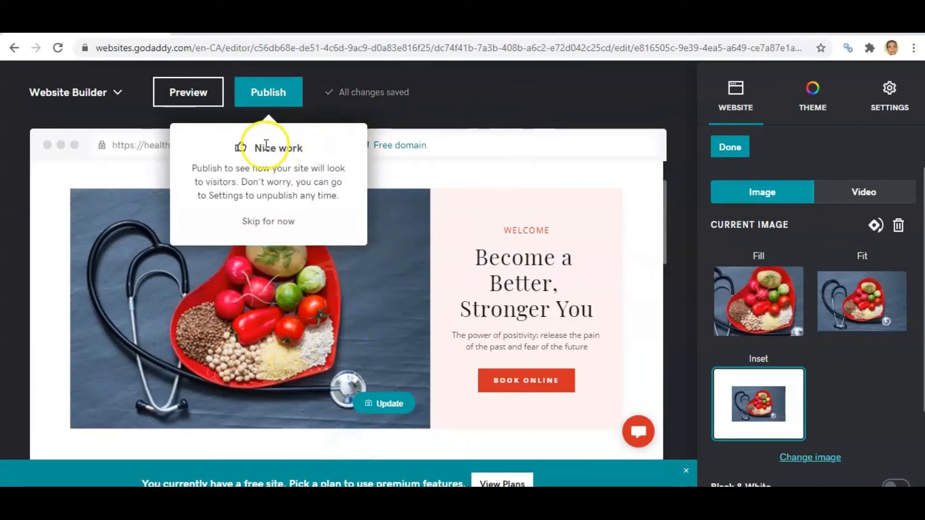
left_click(262, 221)
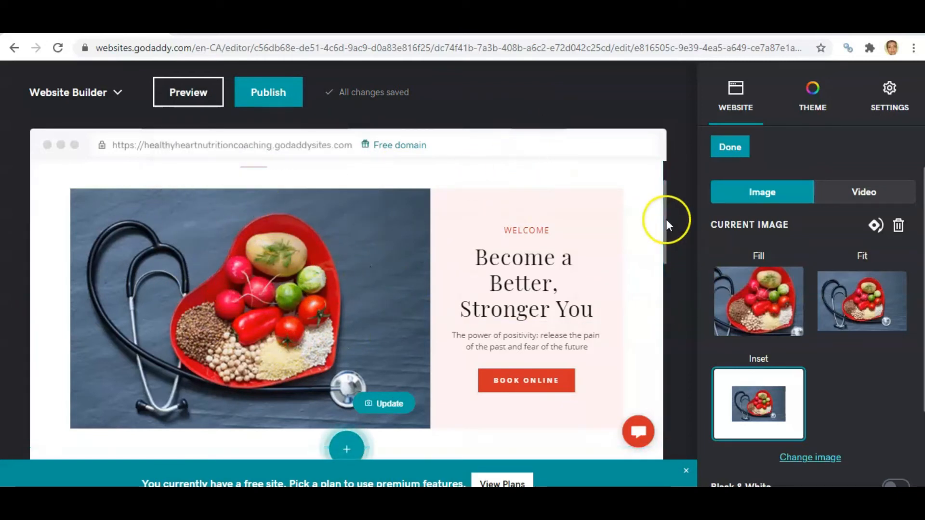
- Preview the site on desktop and mobile, then return to editing it
left_click(179, 99)
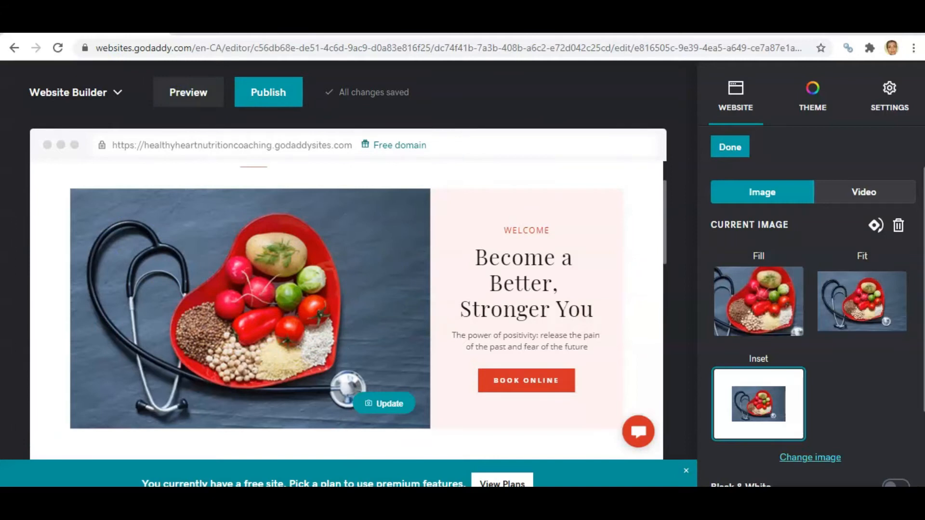
left_click(192, 105)
left_click(433, 277)
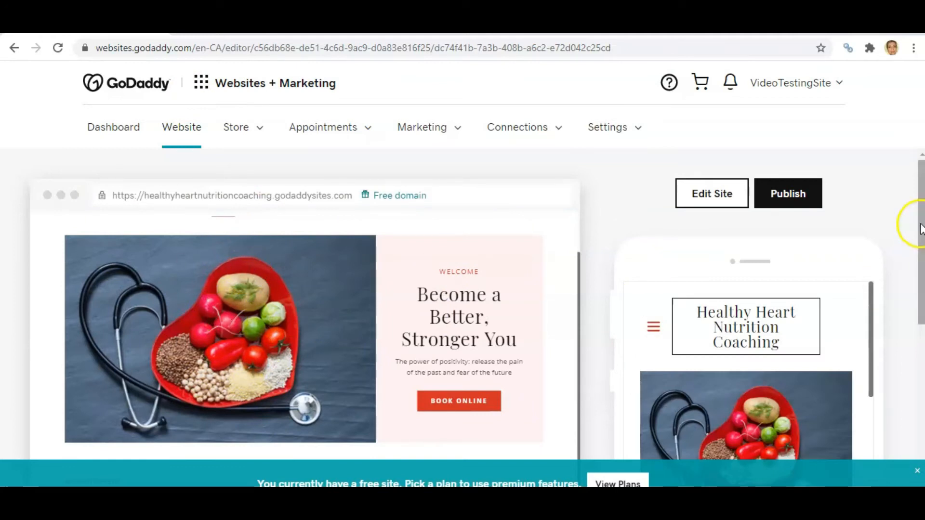
scroll(909, 217, "down", 4)
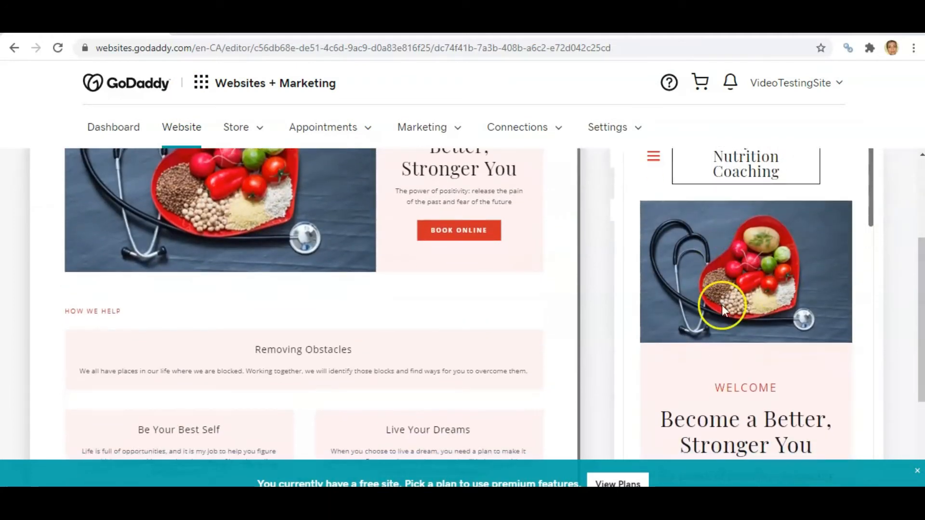
scroll(909, 278, "up", 4)
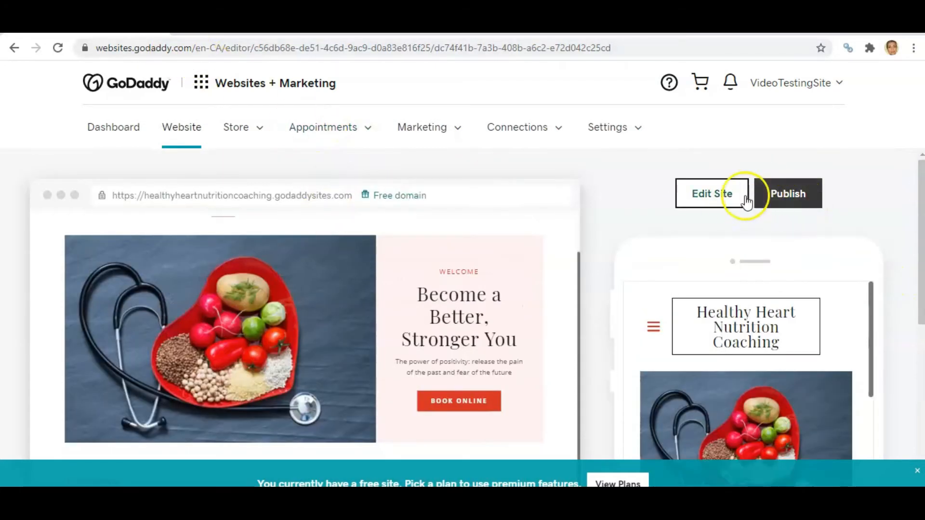
left_click(705, 195)
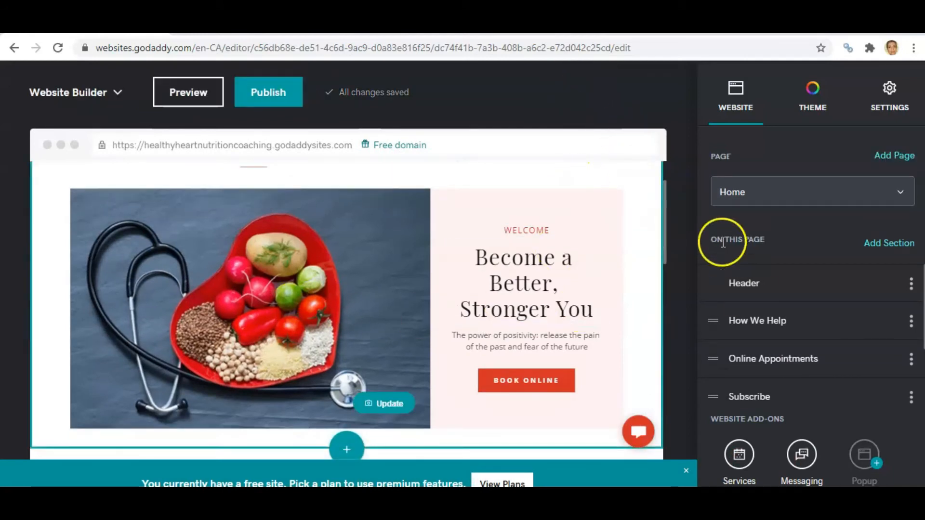
- Rewrite the header headline as Fall in Love with Heart Health and the subtitle as Like any great love, if you take good care of your heart, it will take good care of you
mouse_move(663, 205)
left_mouse_down()
mouse_move(664, 212)
mouse_move(663, 203)
left_mouse_up()
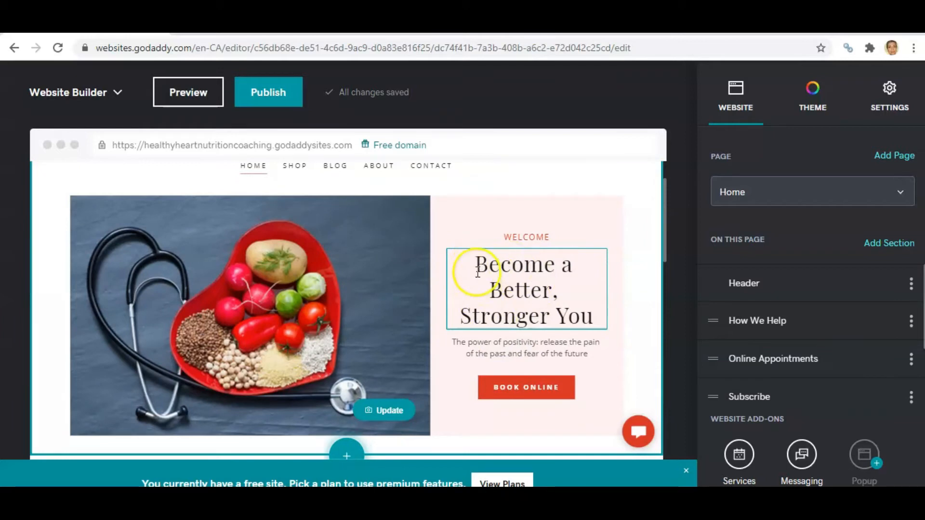
left_click_drag(479, 266, 596, 318)
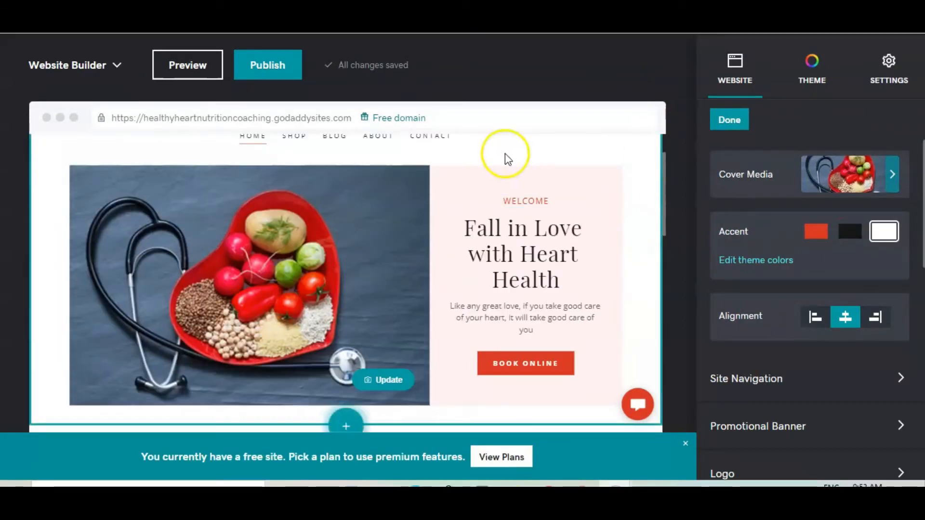
left_click(465, 229)
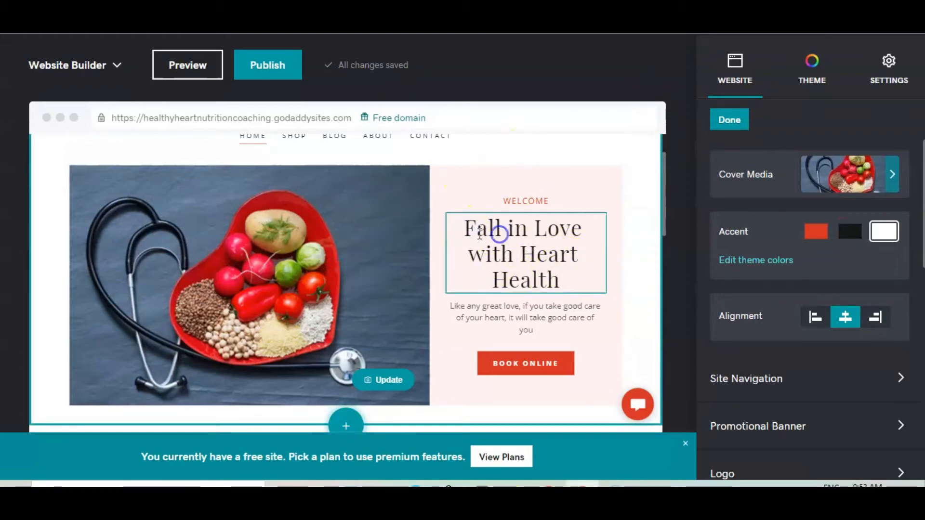
mouse_move(465, 229)
left_mouse_down()
mouse_move(541, 231)
mouse_move(570, 282)
left_mouse_up()
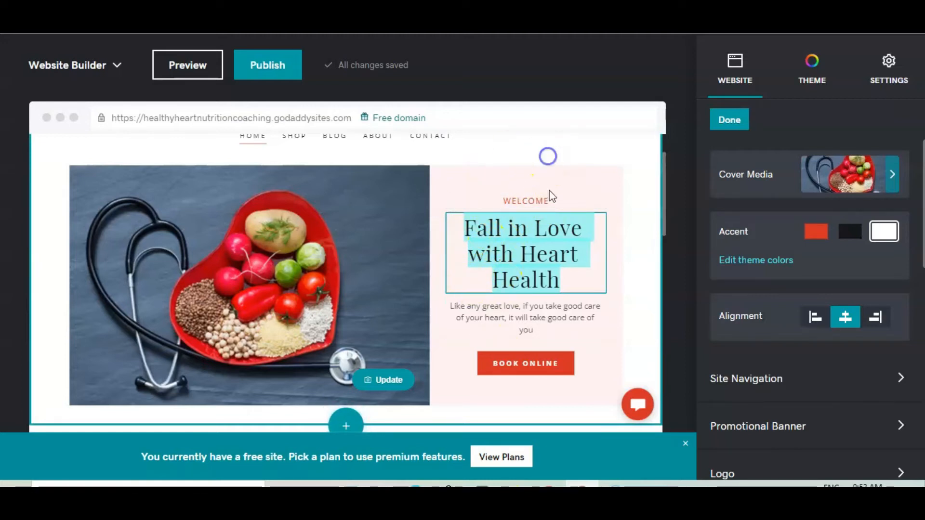
left_click(510, 288)
left_click(451, 307)
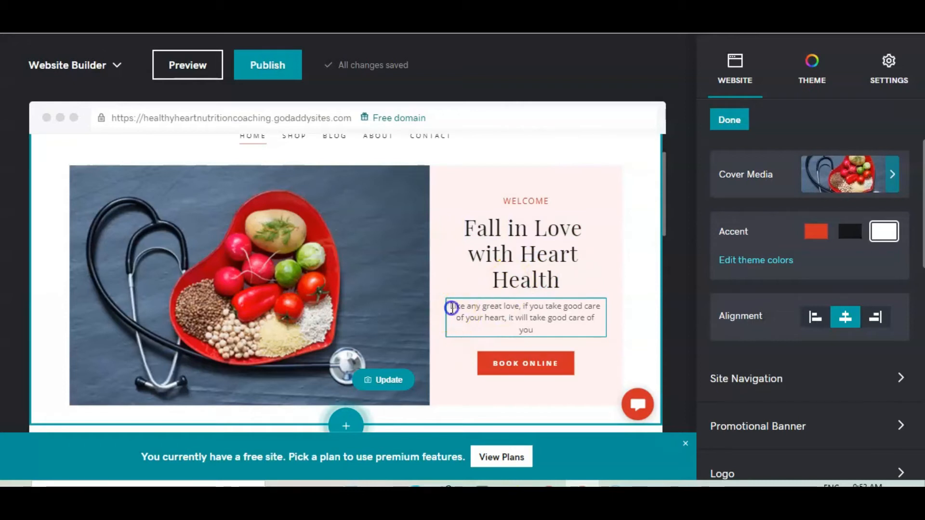
left_click_drag(451, 307, 559, 326)
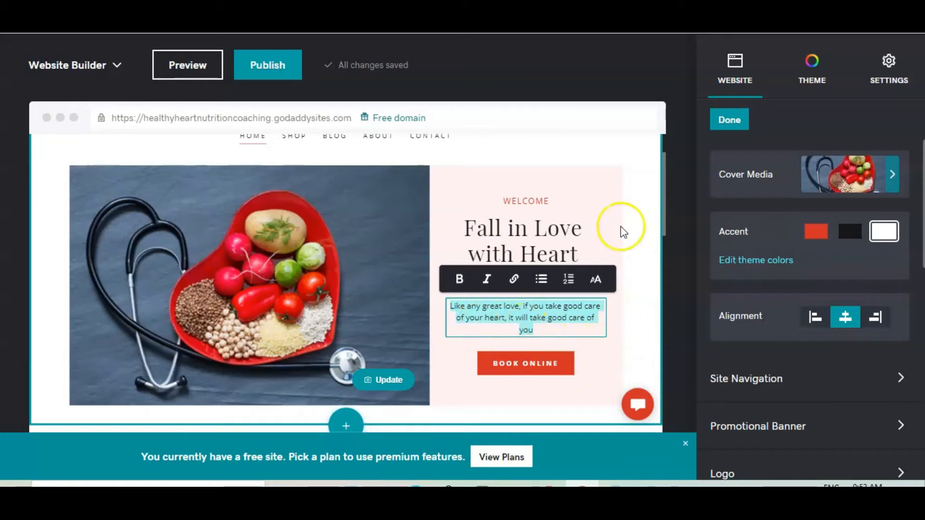
- Inspect the Book Online button's label and link settings, then close the header settings
left_click(518, 371)
left_click(519, 371)
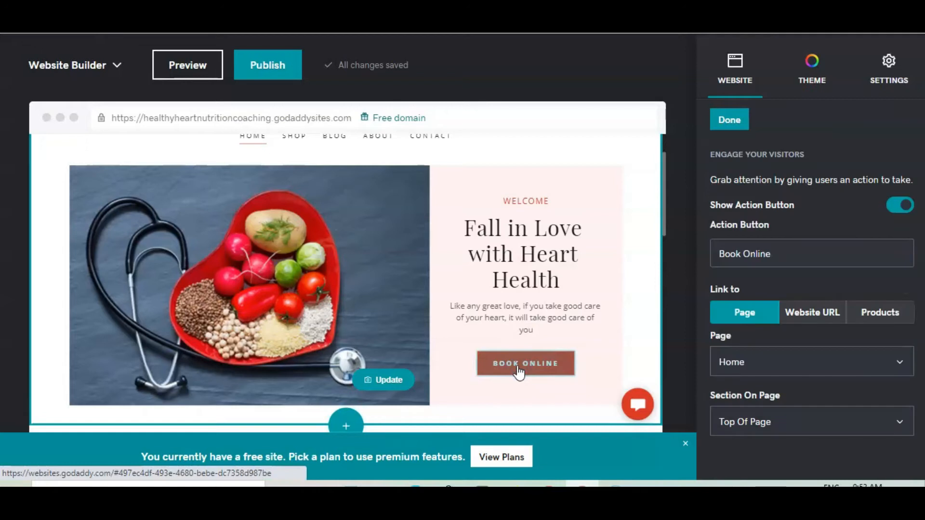
left_click(739, 253)
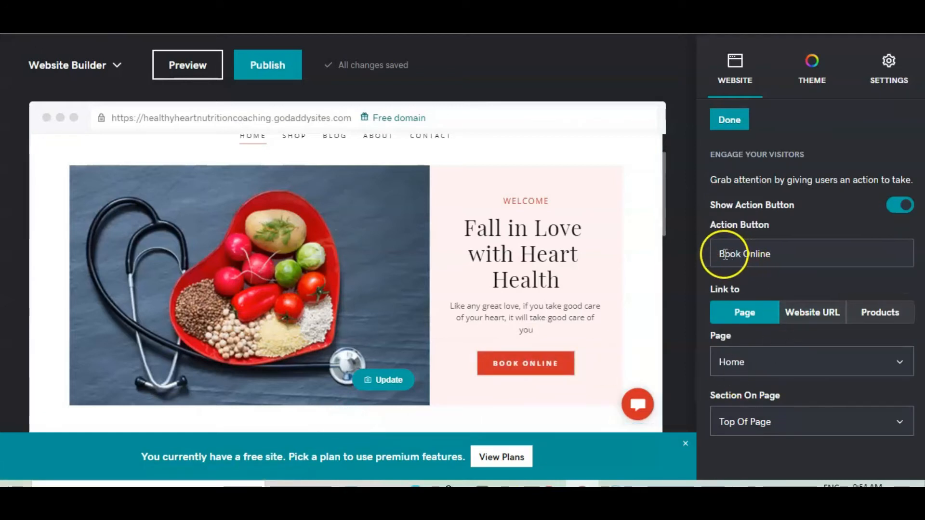
left_click(742, 316)
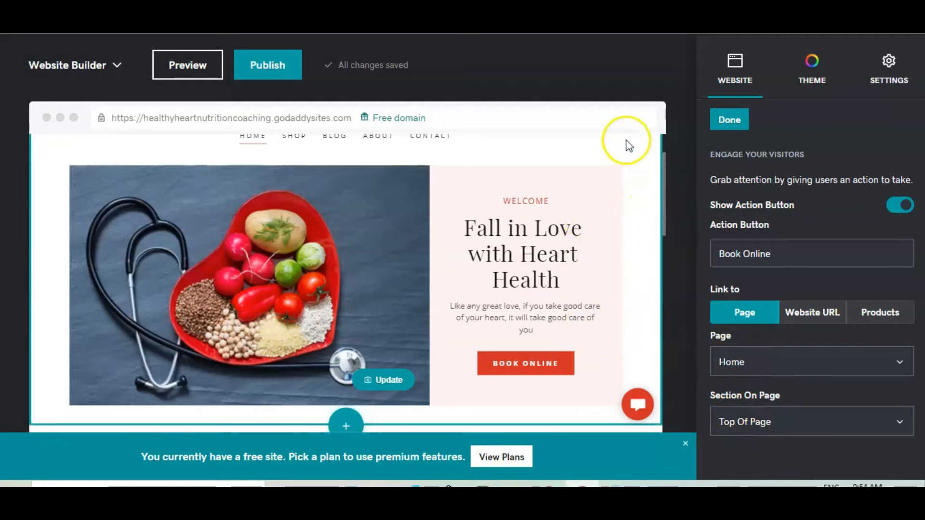
left_click(729, 120)
left_click_drag(666, 172, 669, 217)
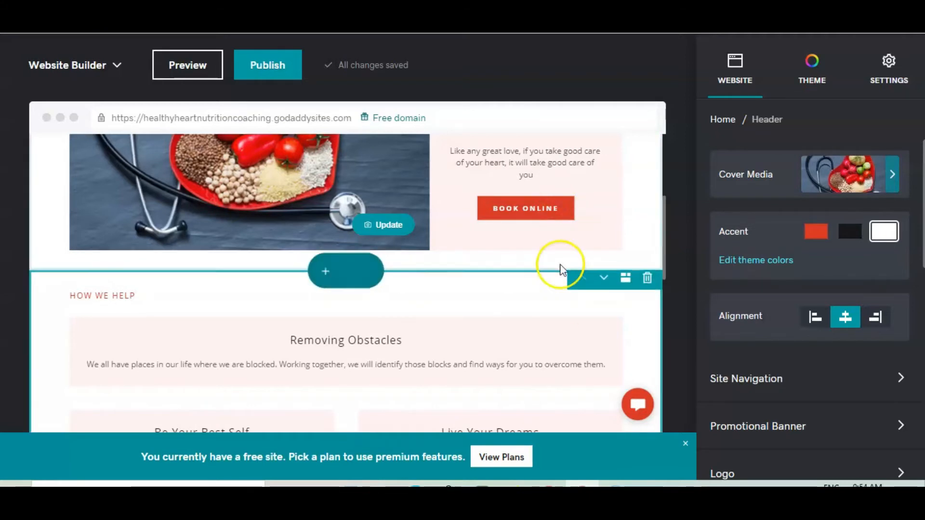
- Open the add-section panel below the header and browse the Introduction, Content and Video section categories
left_click(319, 275)
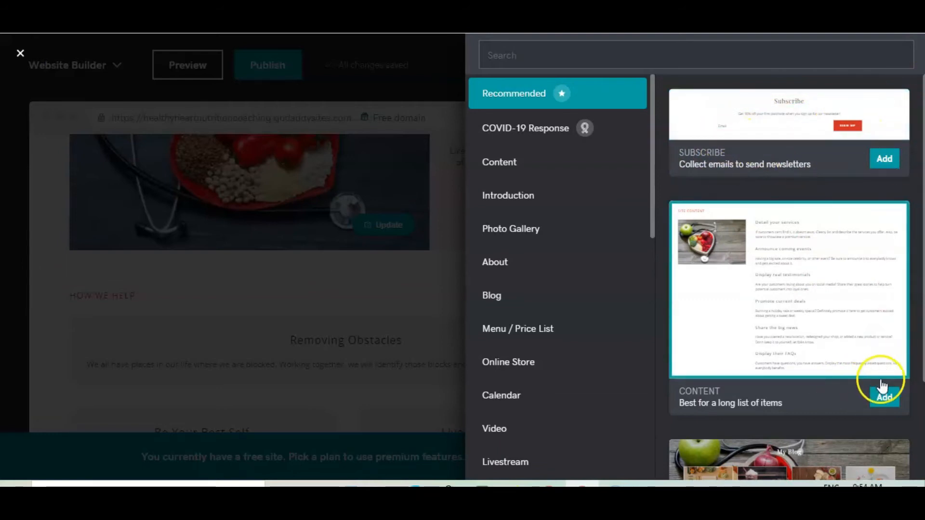
scroll(650, 207, "down", 1)
scroll(649, 202, "up", 1)
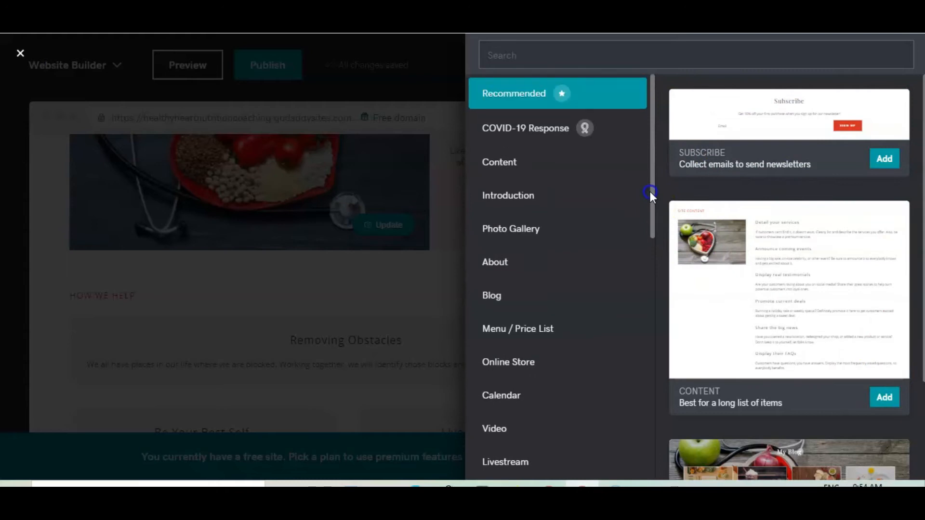
left_click(496, 198)
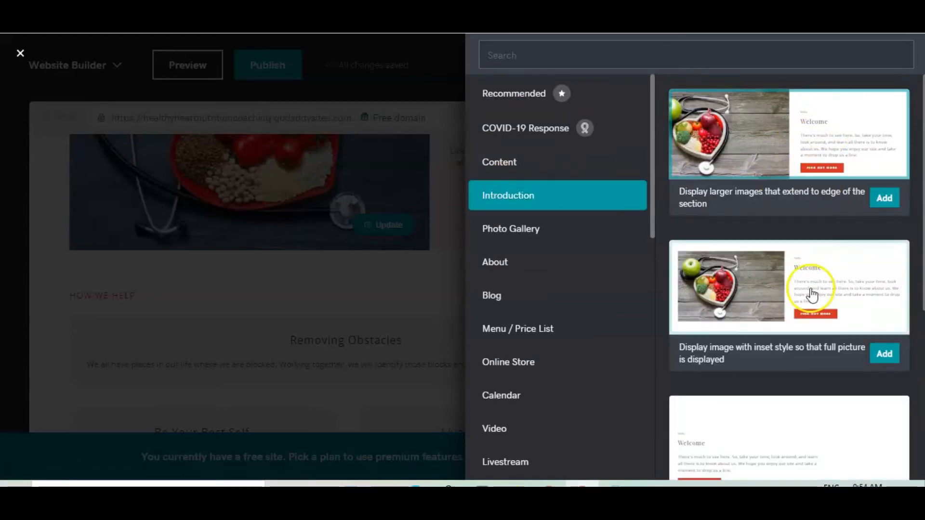
left_click(499, 166)
left_click(496, 236)
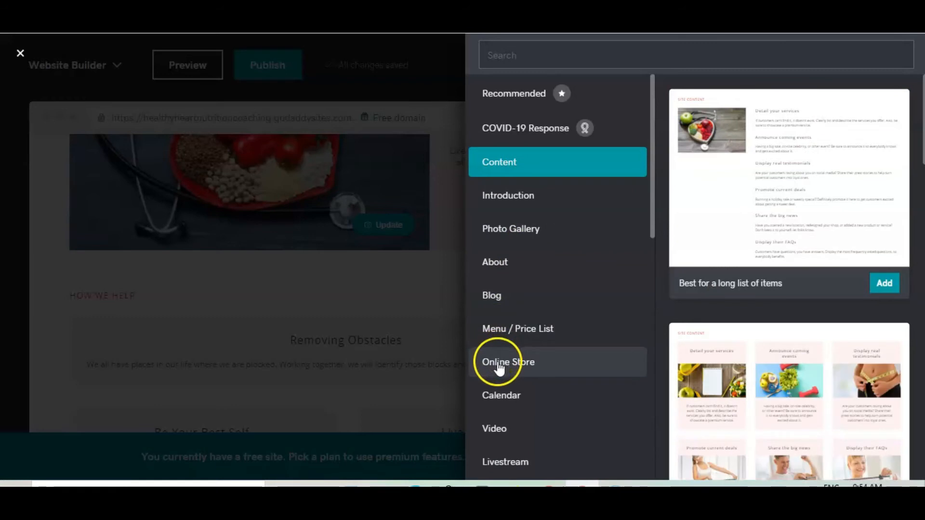
left_click(492, 436)
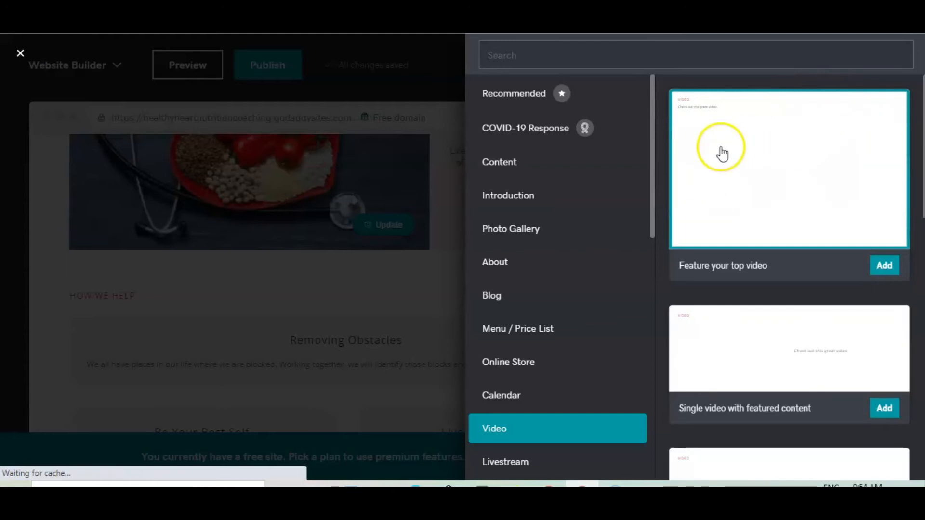
left_click_drag(652, 105, 662, 204)
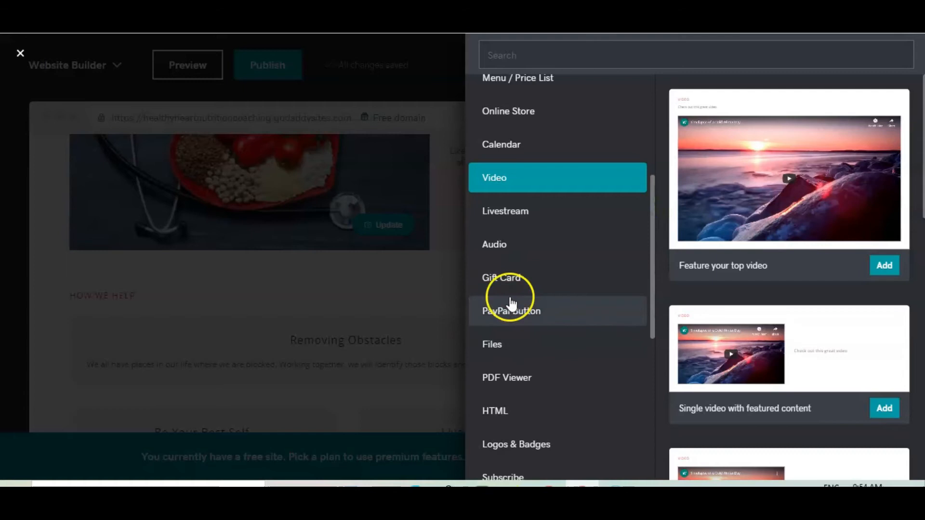
left_click_drag(655, 285, 661, 145)
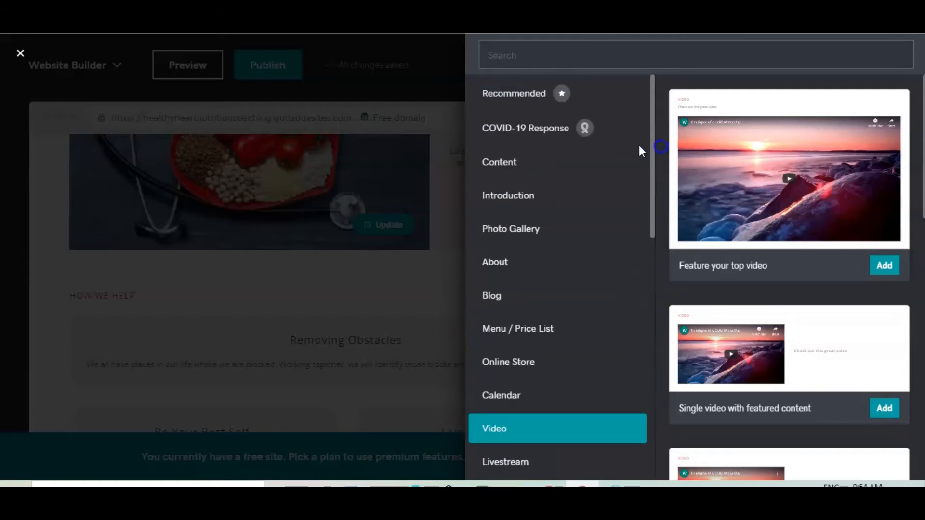
- Add a Content section using the Display testimonials or grouped items layout
left_click(512, 170)
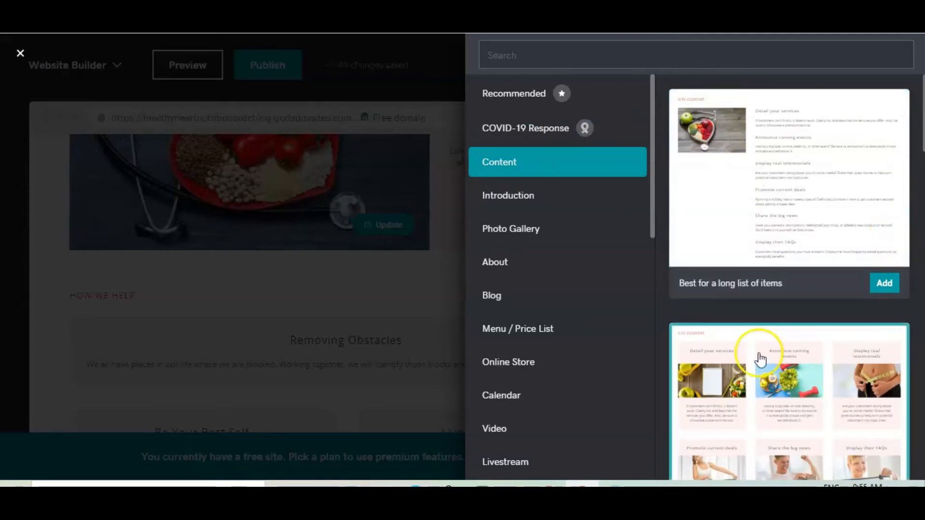
left_click_drag(651, 221, 655, 230)
left_click_drag(922, 129, 917, 228)
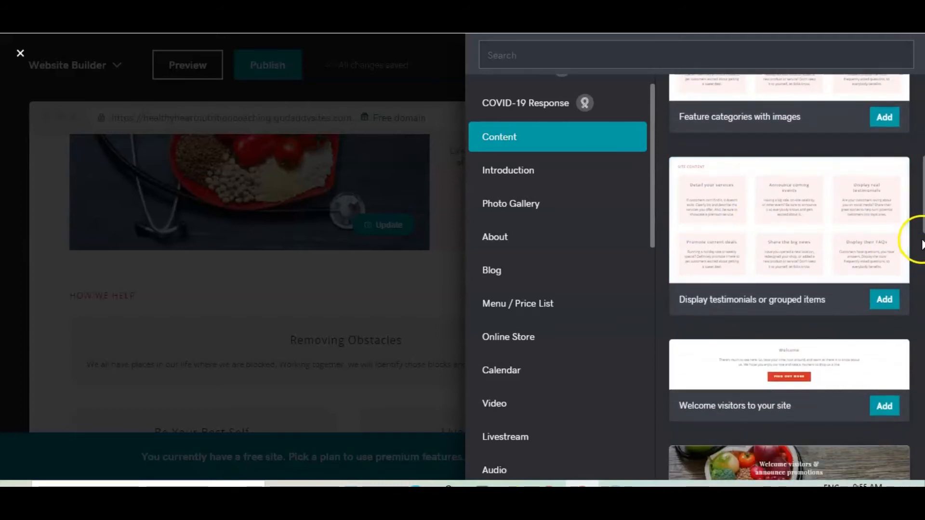
left_click(882, 302)
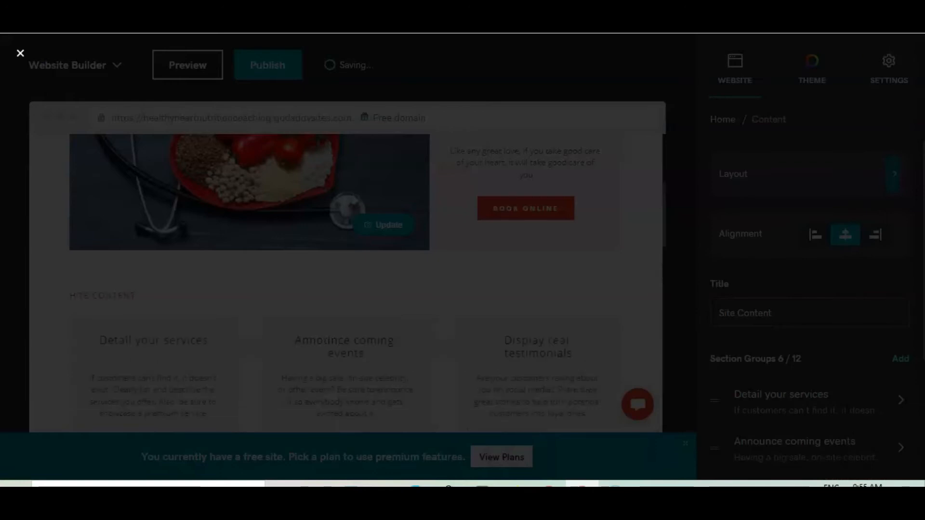
- Examine the new Site Content section's item boxes and scroll through the home page around it
scroll(164, 295, "down", 1)
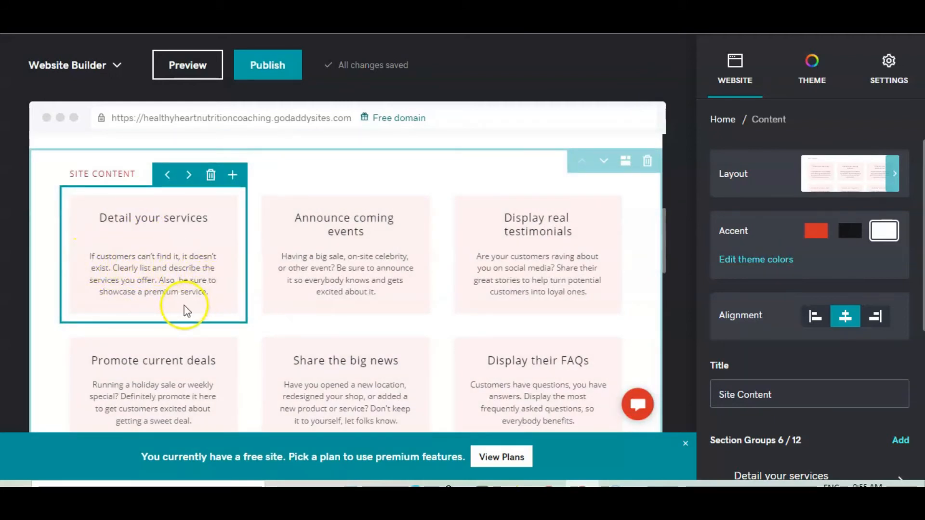
left_click(527, 251)
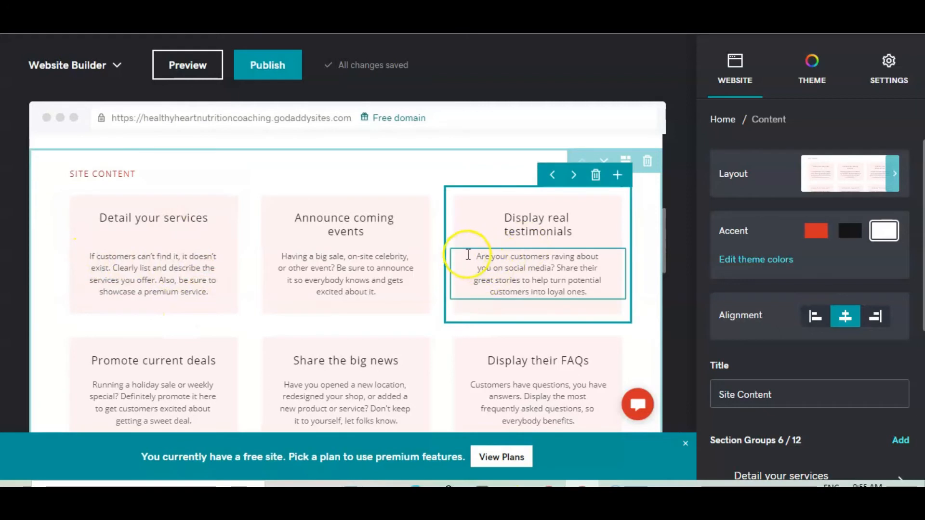
left_click(291, 262)
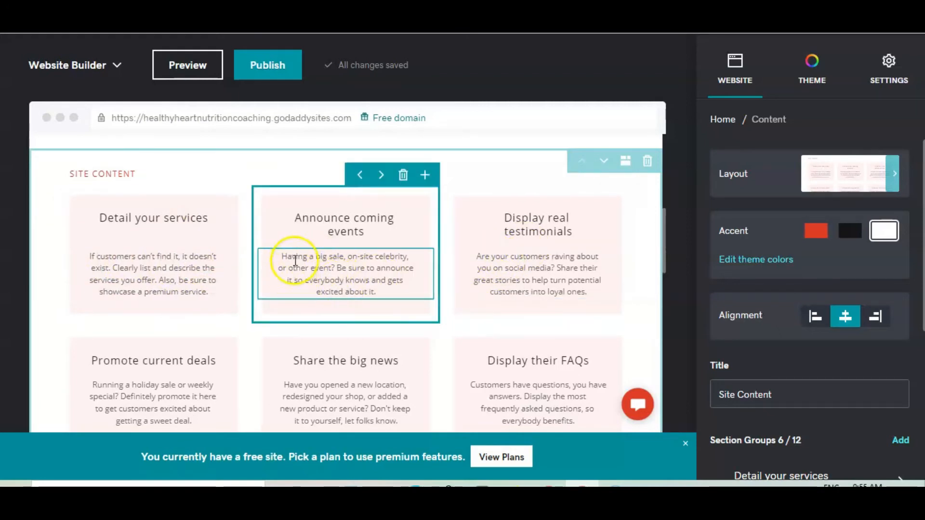
left_click(623, 222)
mouse_move(665, 235)
left_mouse_down()
mouse_move(662, 180)
mouse_move(653, 209)
left_mouse_up()
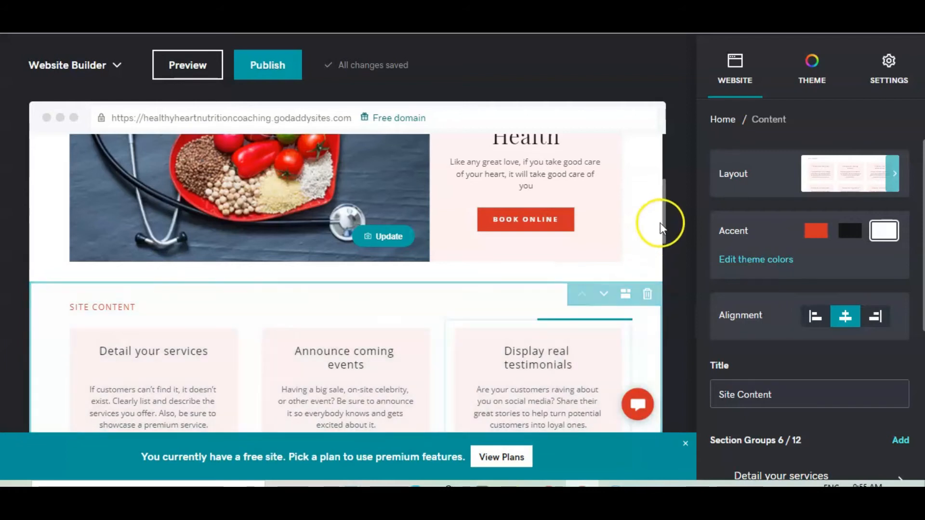
left_click_drag(665, 212, 652, 305)
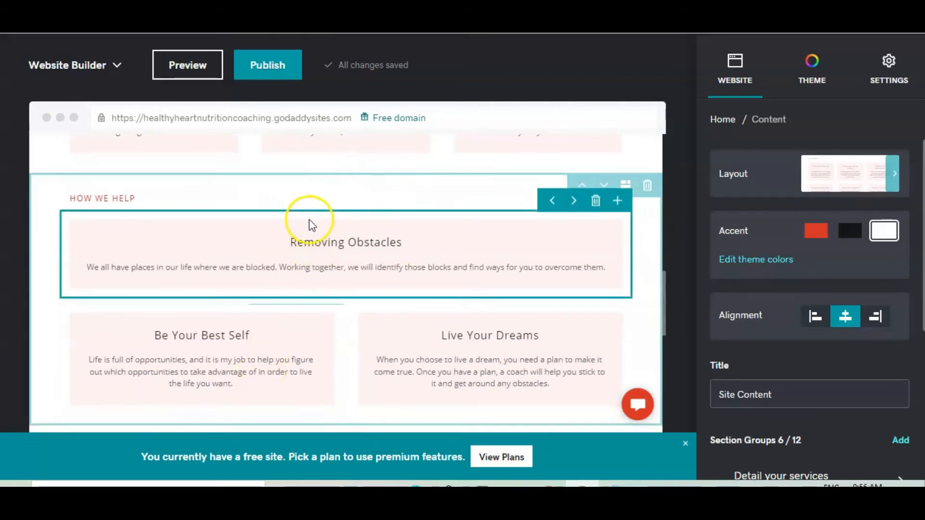
left_click_drag(664, 294, 649, 174)
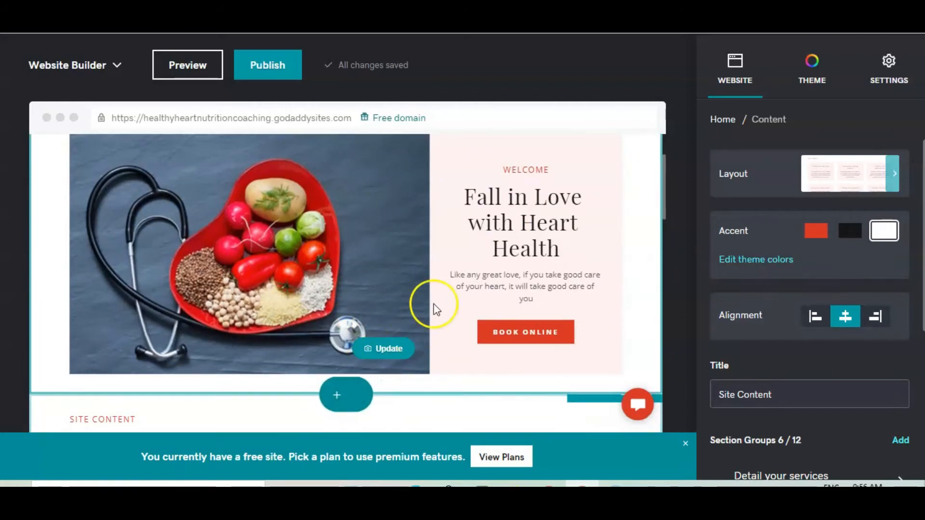
left_click_drag(663, 169, 666, 177)
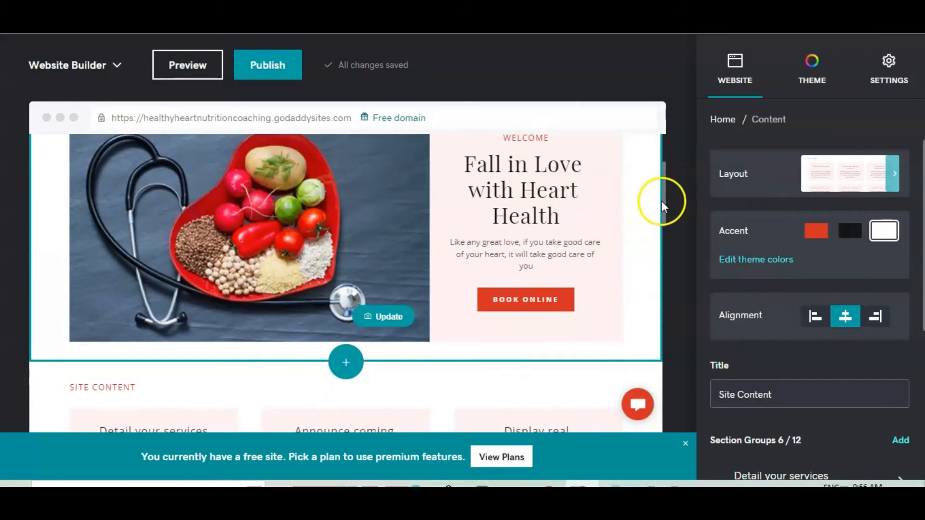
left_click_drag(663, 192, 663, 215)
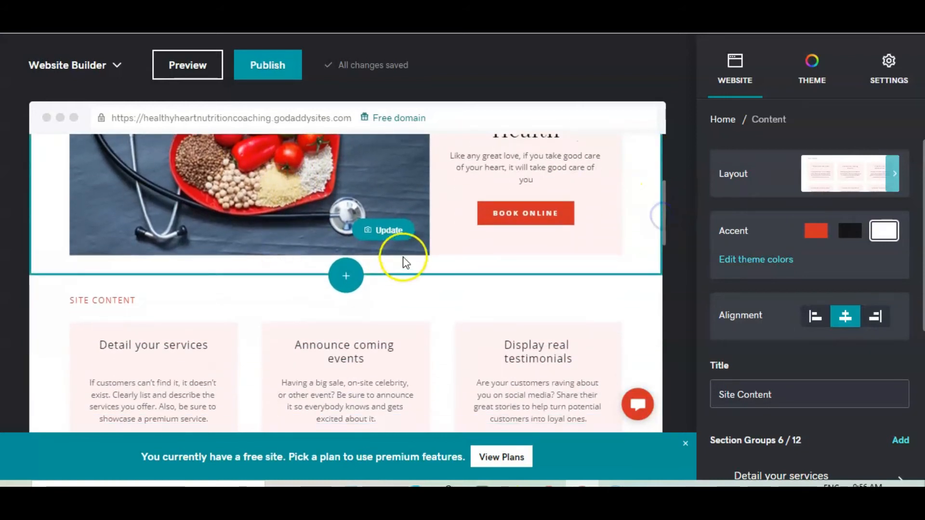
left_click_drag(663, 197, 662, 254)
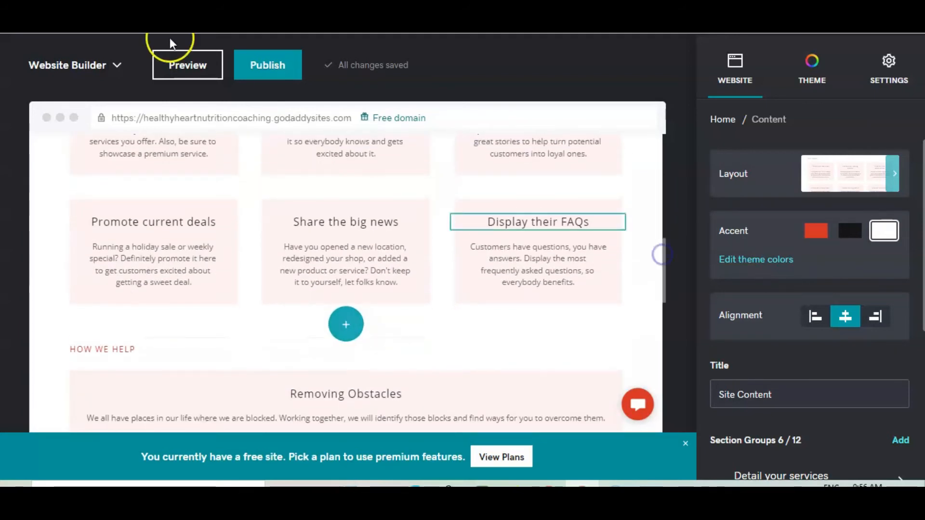
- Preview the site with the new section, then return to the editor and scroll back to the top
left_click(188, 70)
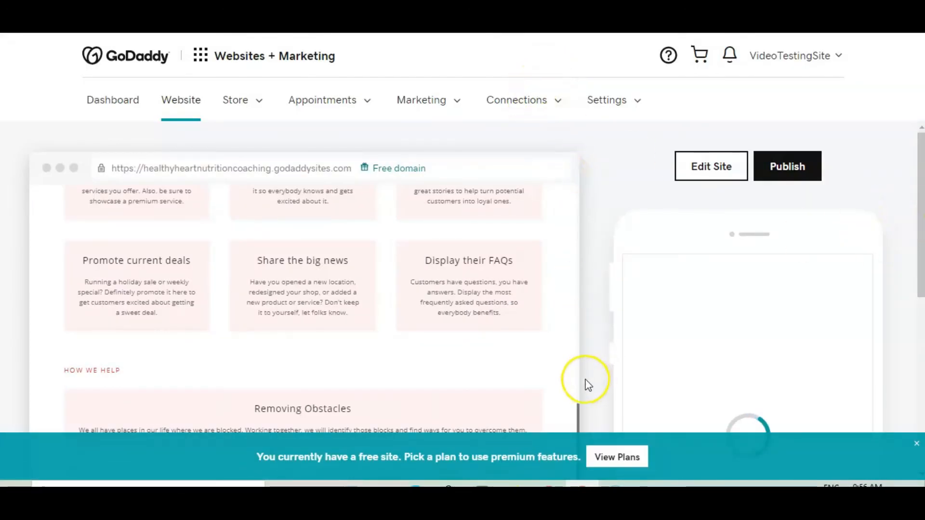
left_click_drag(578, 406, 578, 357)
left_click(585, 352)
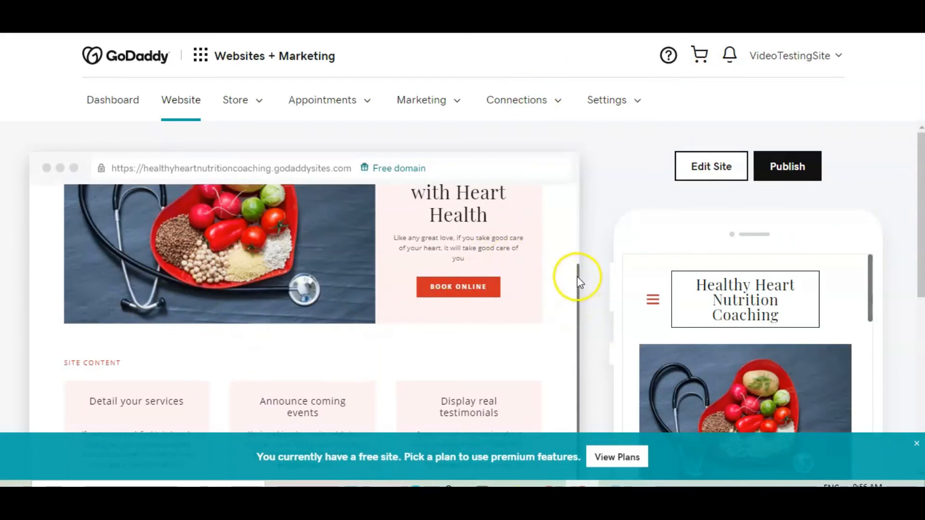
left_click(706, 169)
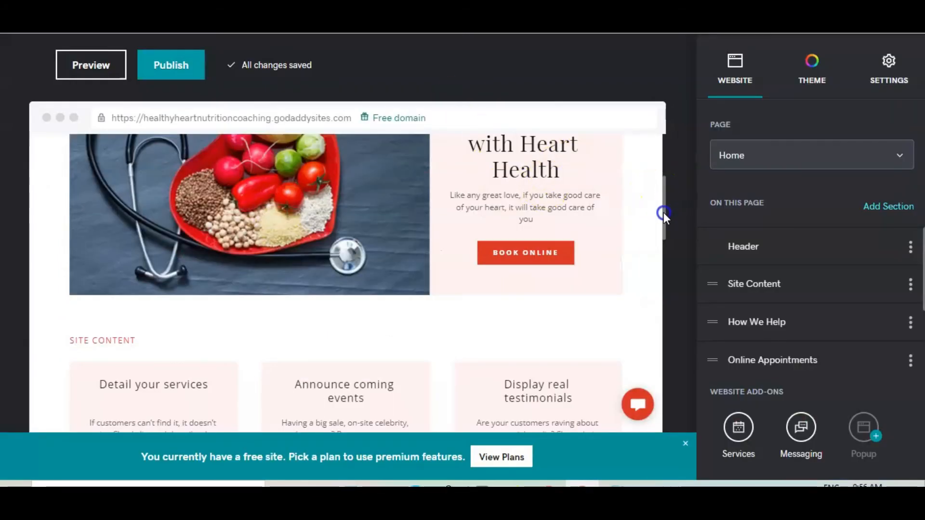
scroll(664, 218, "down", 3)
scroll(664, 242, "down", 2)
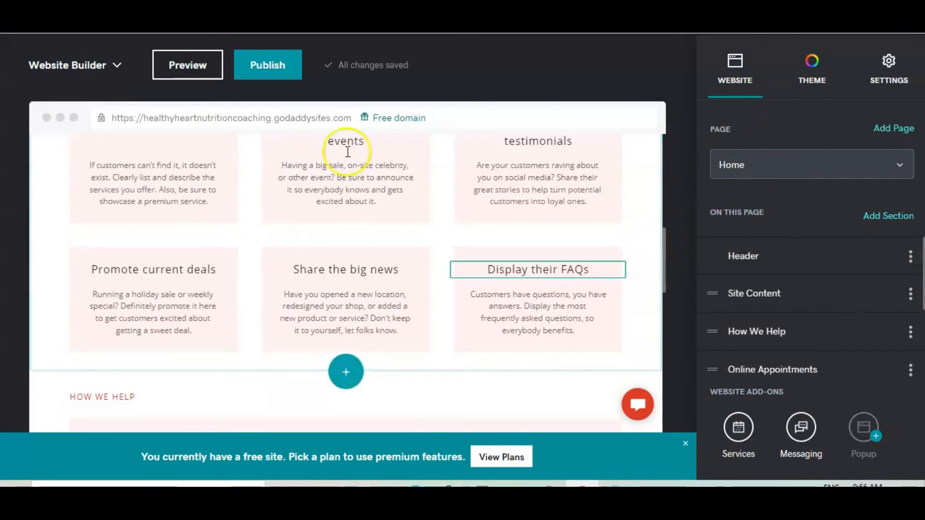
left_click_drag(663, 253, 667, 128)
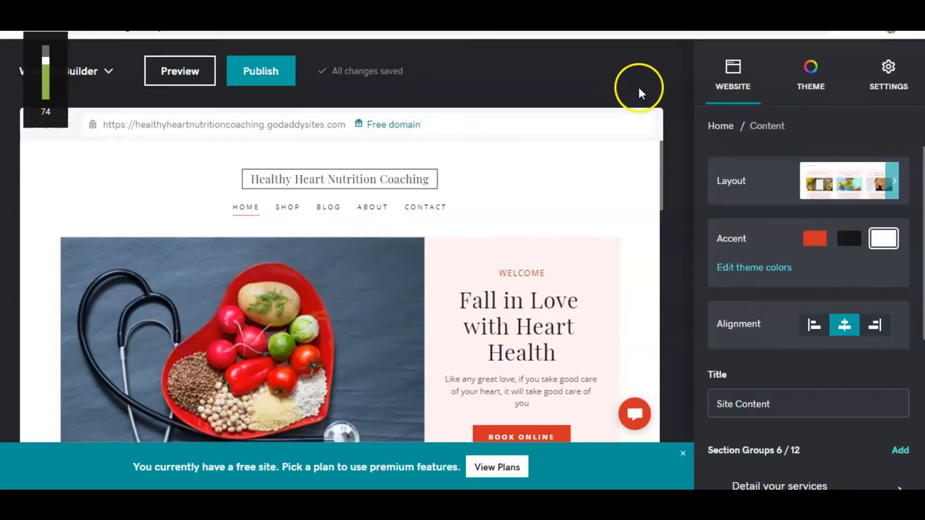
key("XF86AudioLowerVolume")
key("XF86AudioLowerVolume")
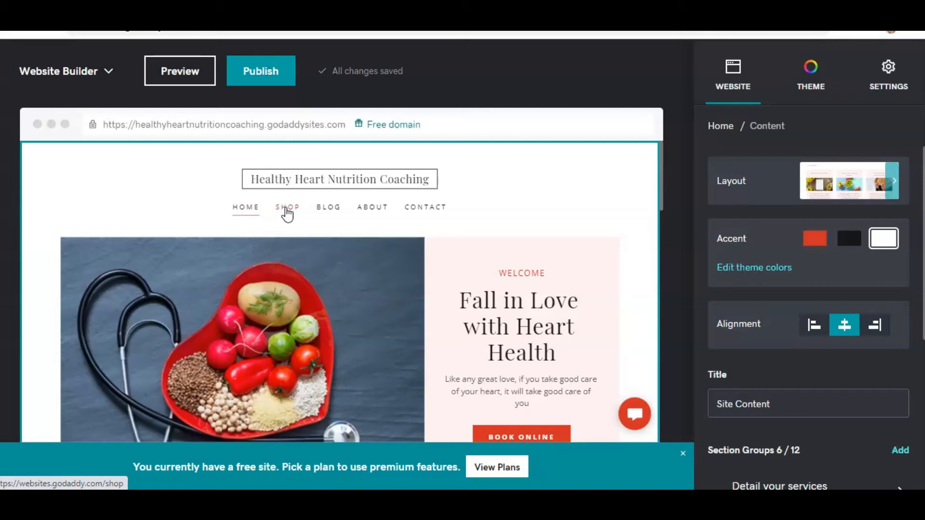
- Open the page manager and delete the Shop page from the site
left_click(246, 208)
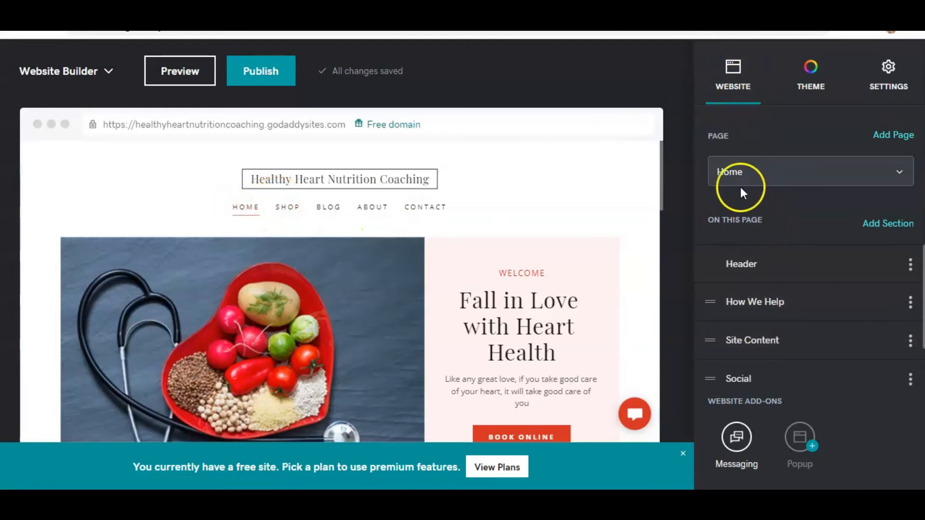
left_click(899, 173)
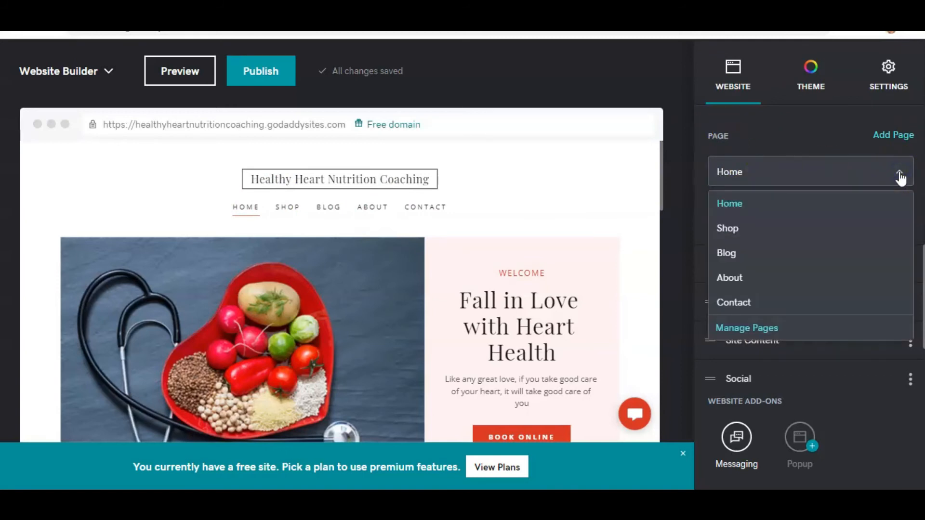
left_click(757, 330)
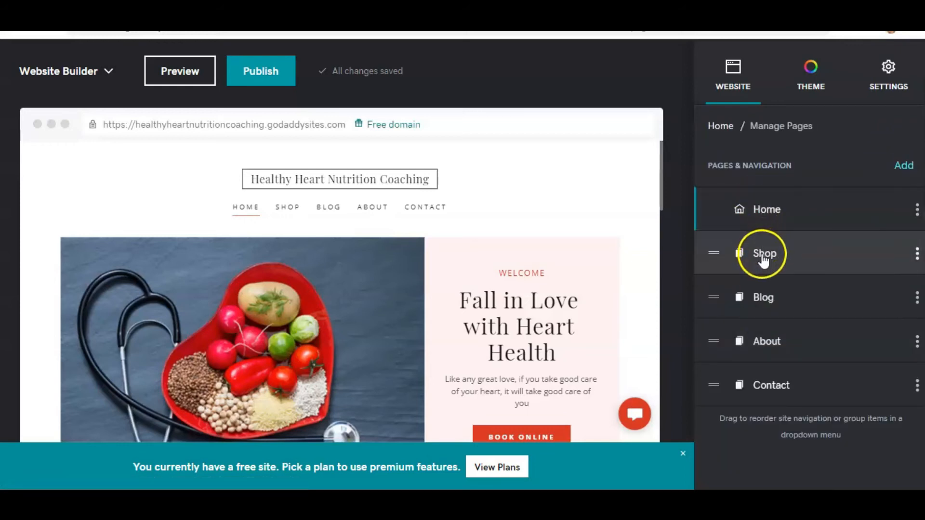
left_click(917, 253)
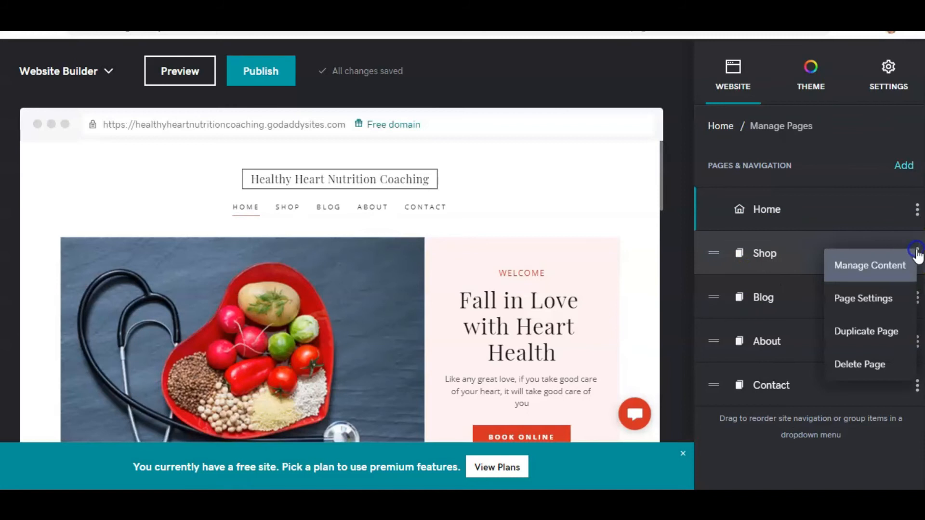
left_click(917, 253)
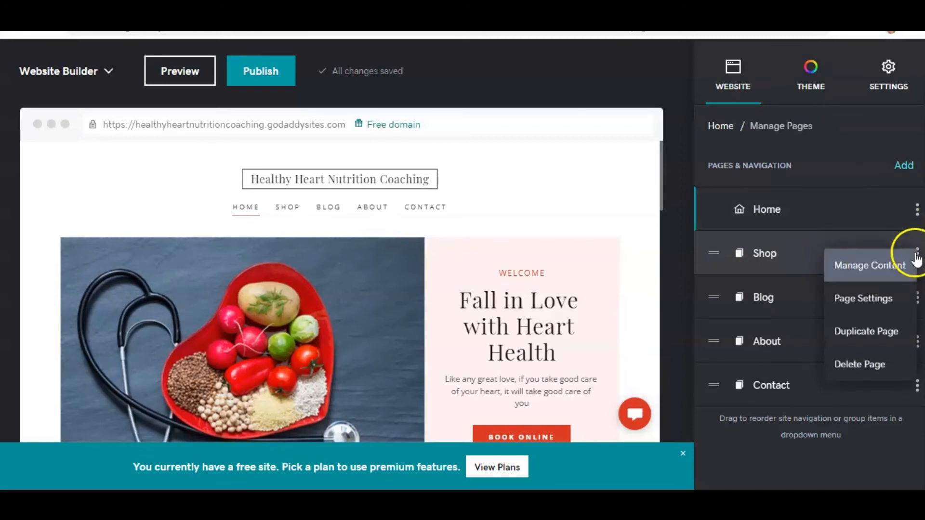
left_click(857, 368)
left_click(309, 196)
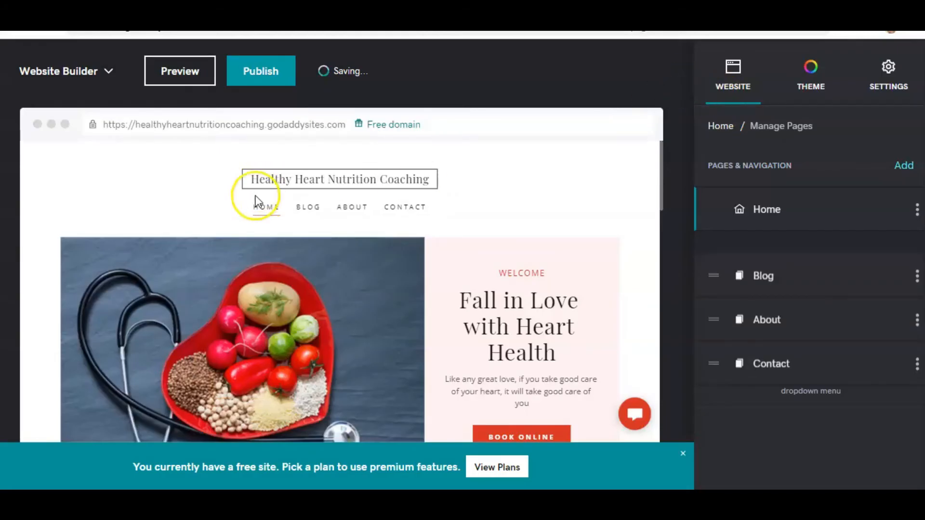
- Open the Blog, Home and About pages in turn to review their sections
left_click(307, 209)
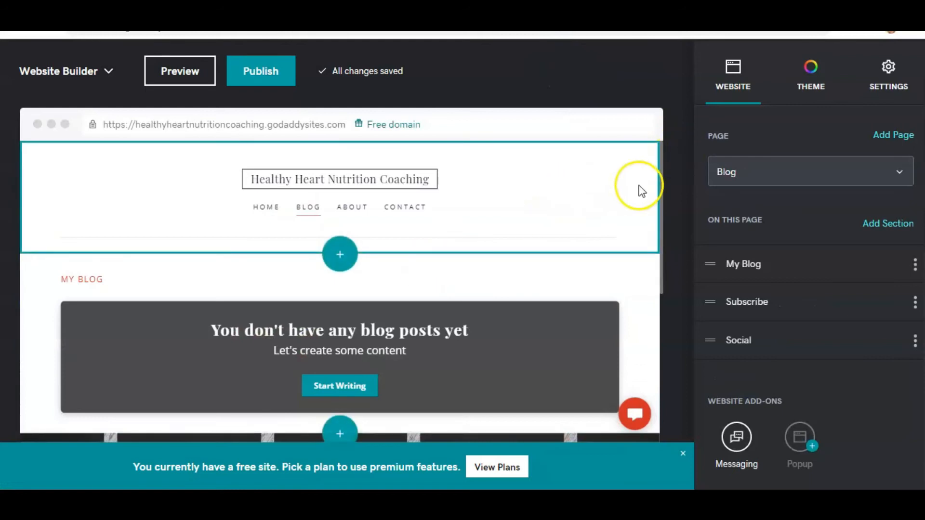
left_click_drag(662, 170, 669, 139)
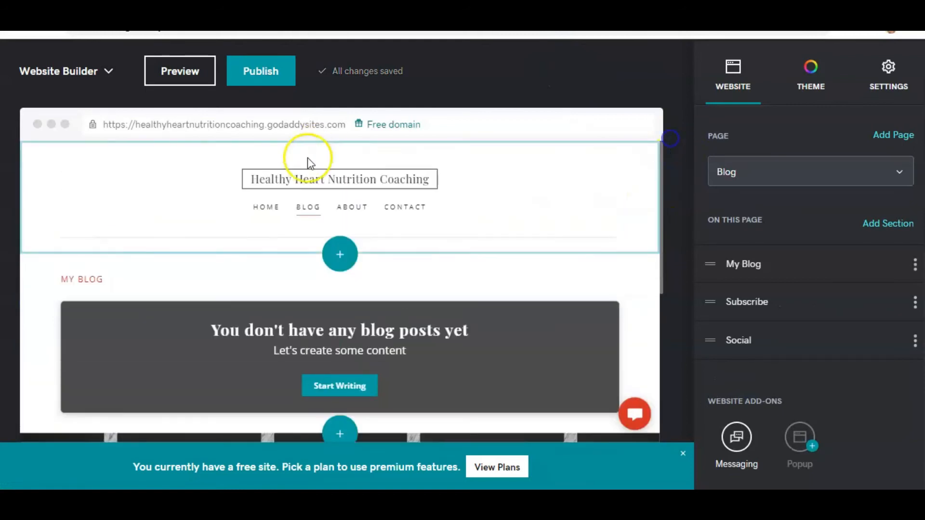
left_click(262, 212)
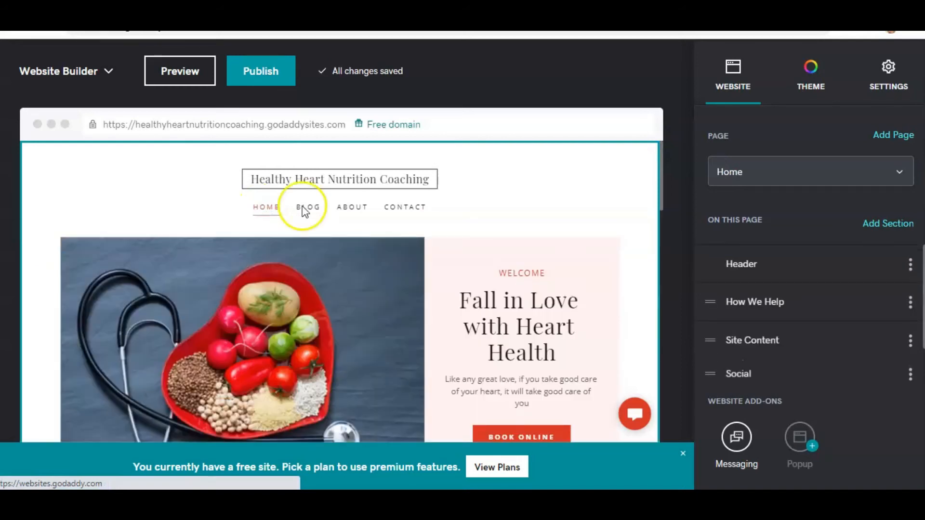
left_click(344, 208)
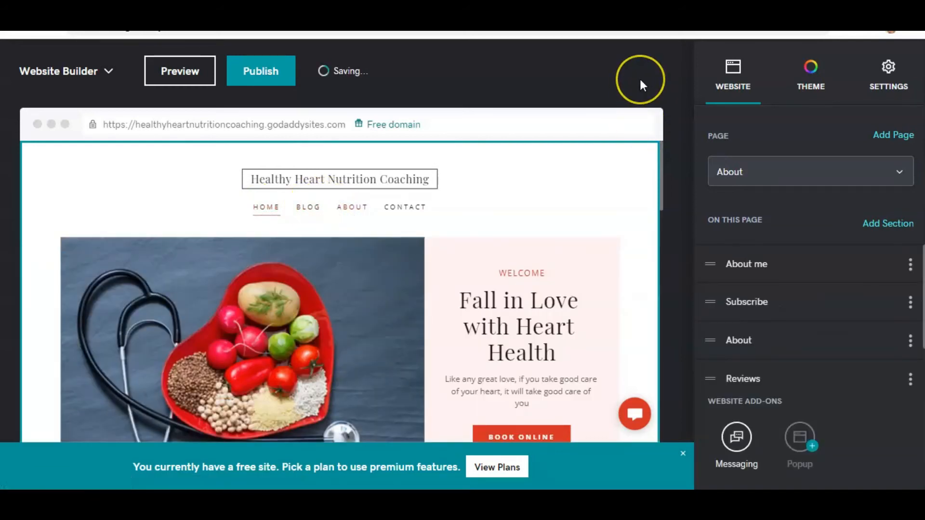
- Scroll through the About page, then open the Contact page to review it and return to the Home page
left_click_drag(662, 159, 673, 175)
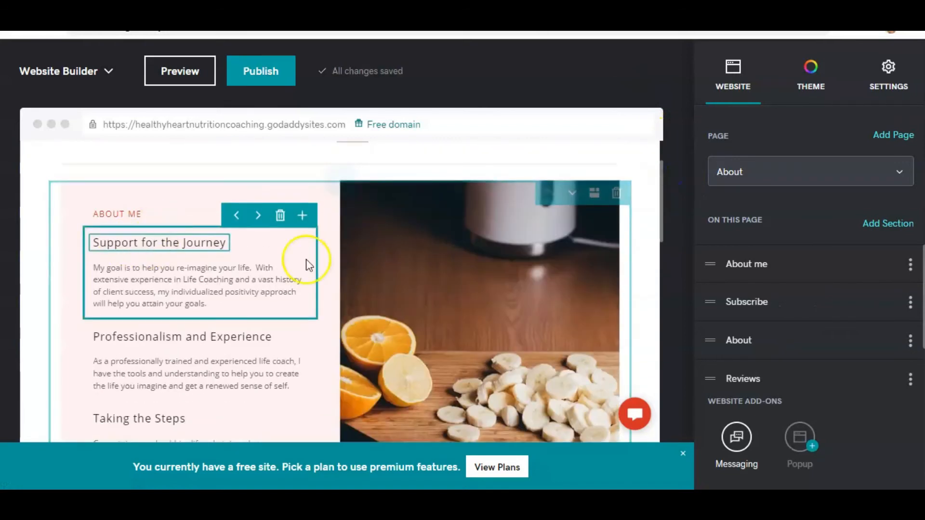
mouse_move(662, 187)
left_mouse_down()
mouse_move(667, 212)
mouse_move(673, 200)
left_mouse_up()
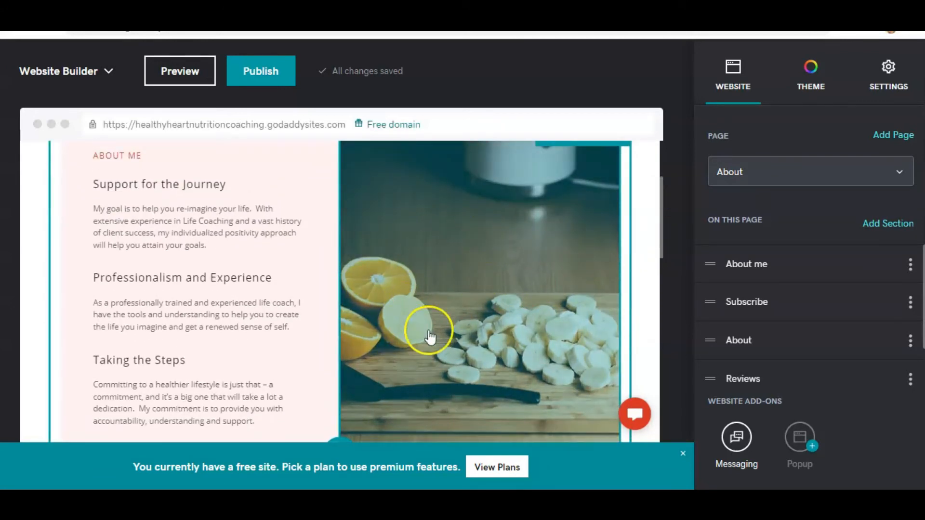
left_click_drag(661, 191, 660, 173)
left_click(389, 143)
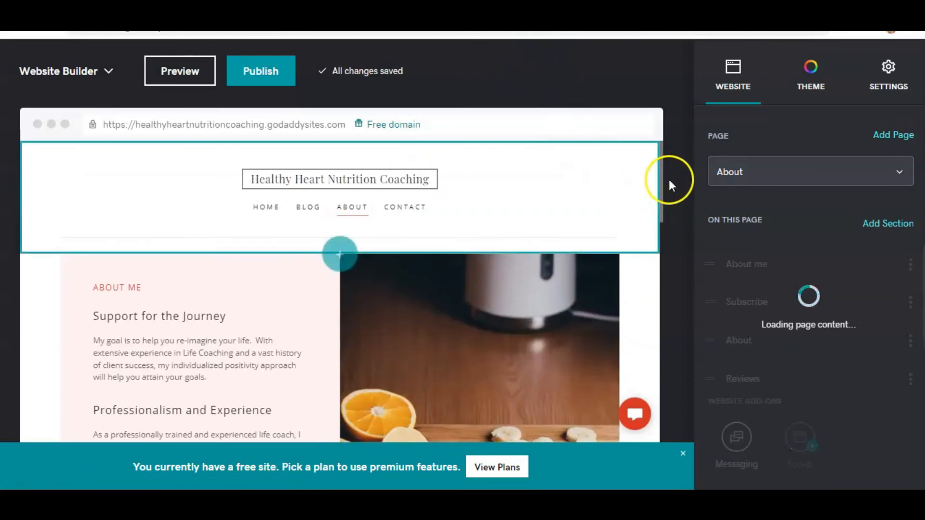
left_click(403, 208)
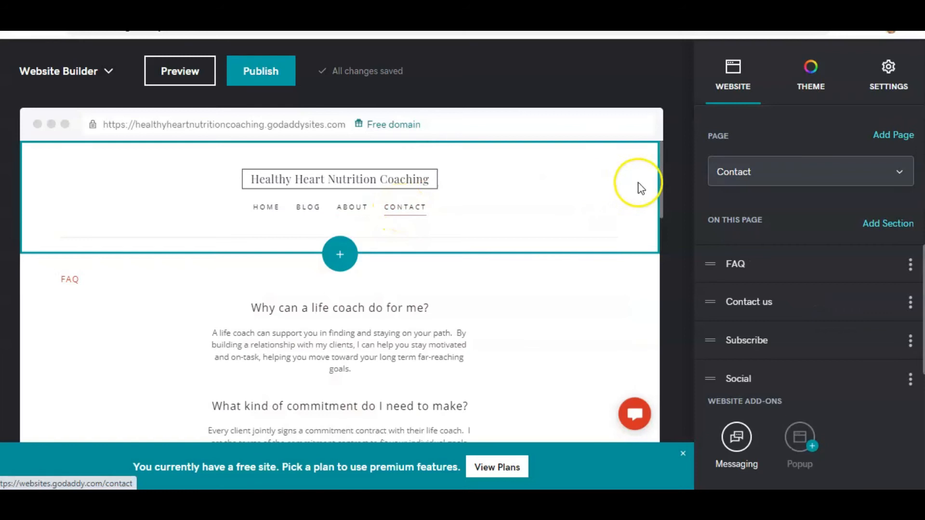
mouse_move(662, 172)
left_mouse_down()
mouse_move(668, 251)
mouse_move(652, 384)
mouse_move(650, 169)
left_mouse_up()
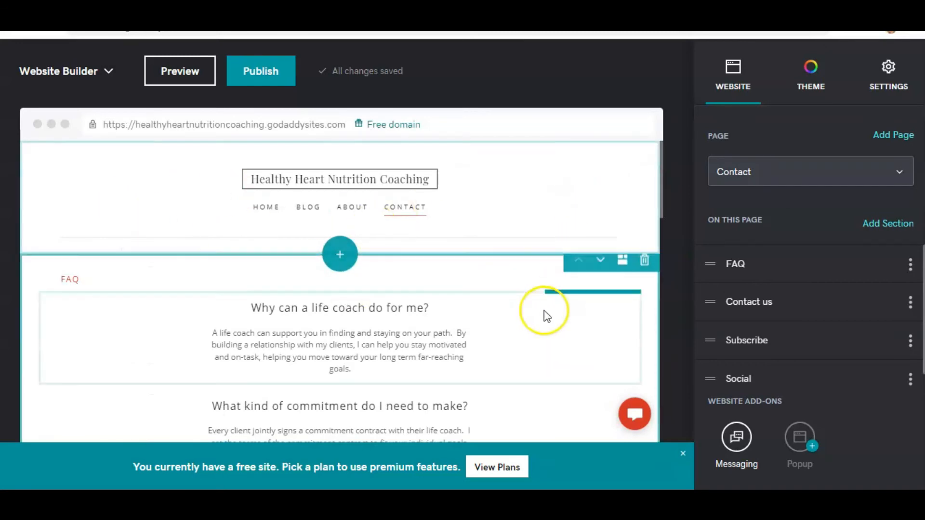
left_click(662, 164)
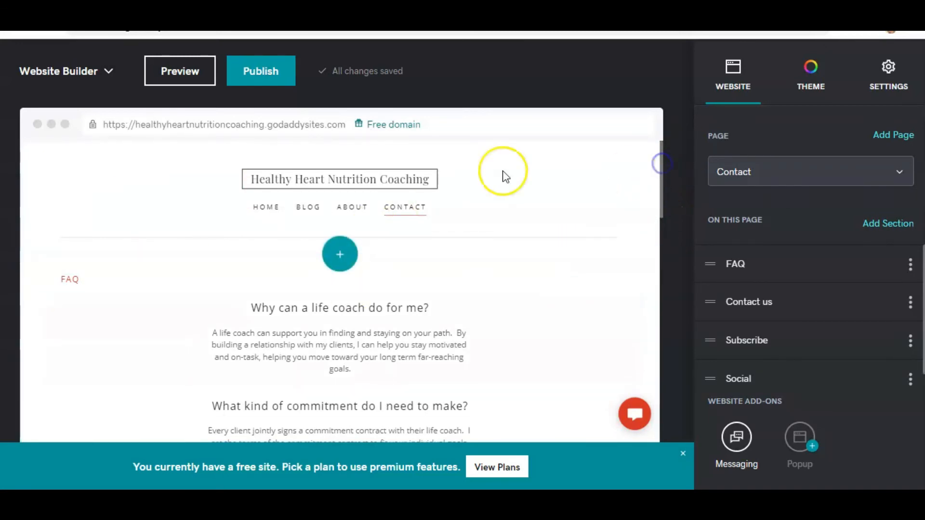
left_click(266, 208)
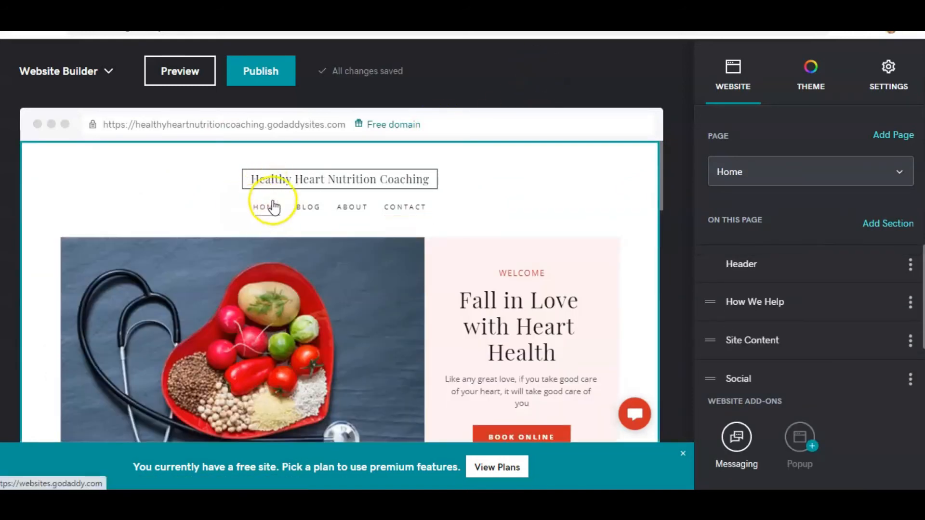
- Link the header's Book Online button to the Contact page's Contact us section
left_click_drag(661, 159, 665, 192)
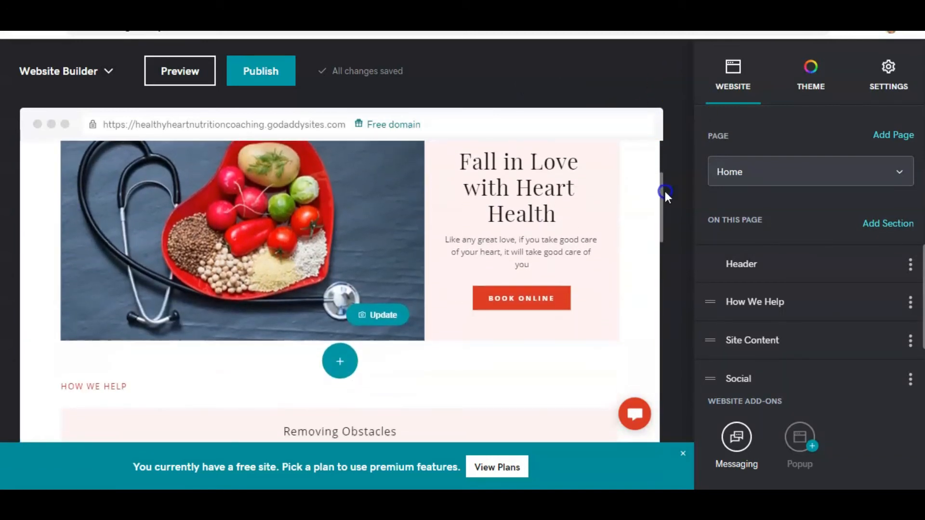
left_click(508, 307)
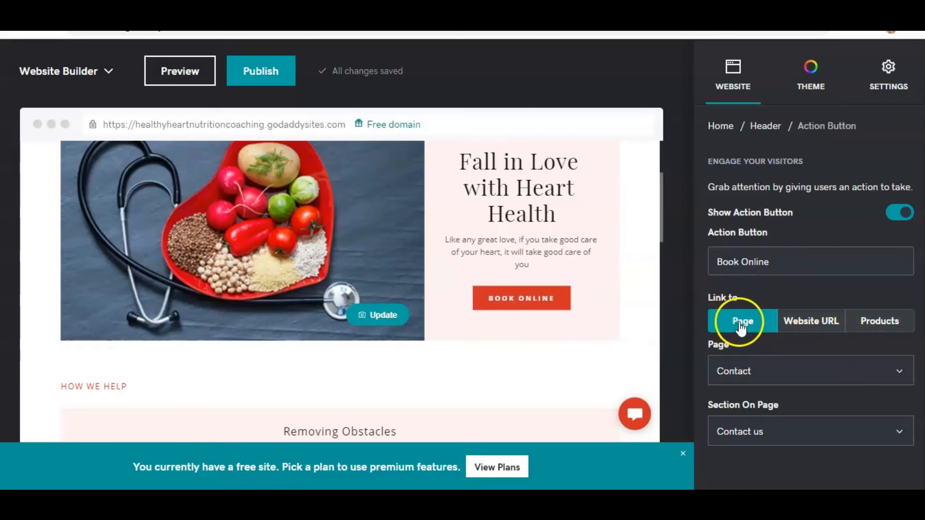
left_click(899, 375)
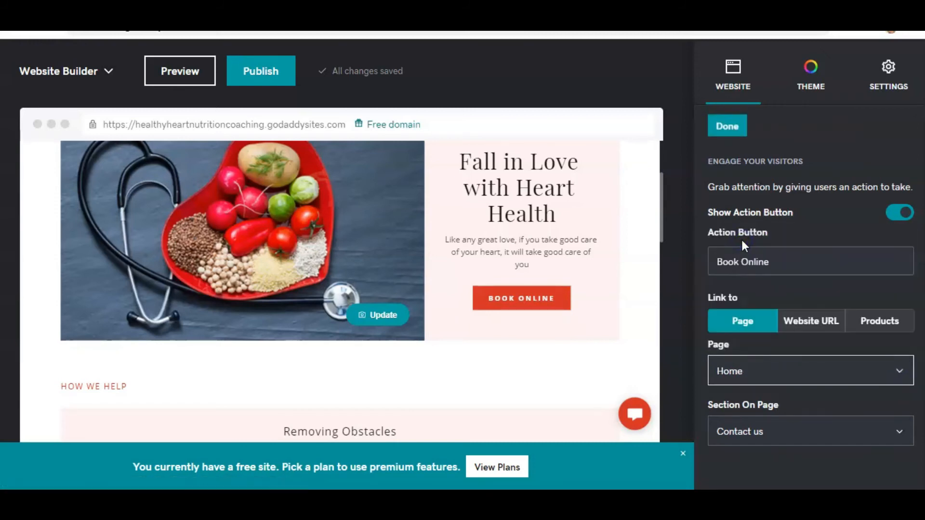
left_click(728, 373)
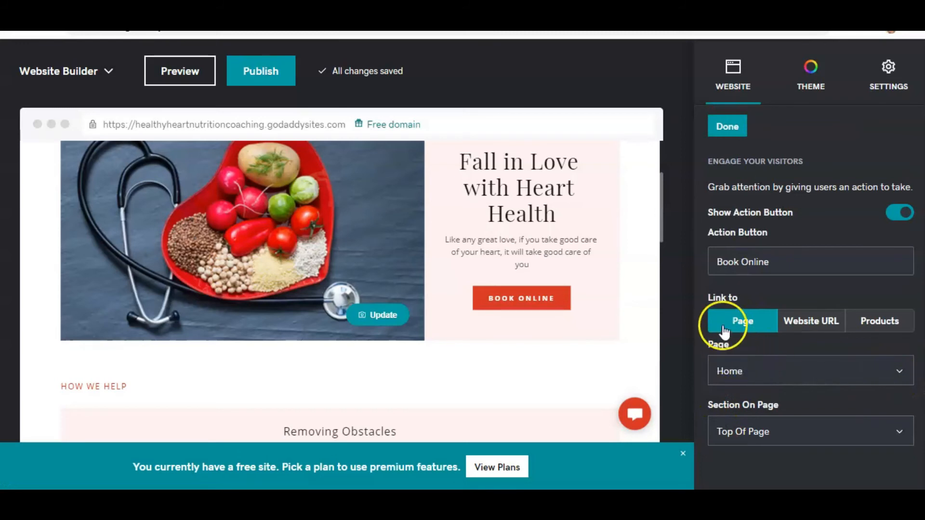
left_click(899, 371)
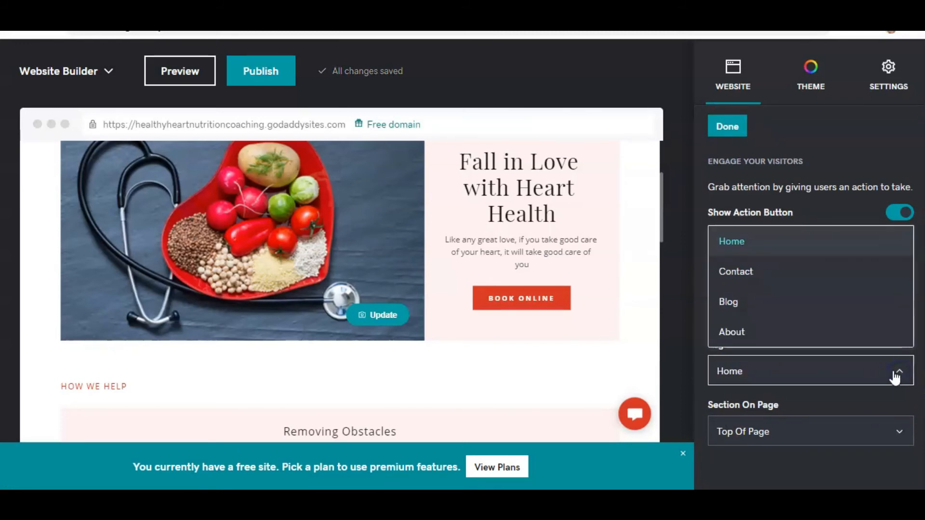
left_click(737, 271)
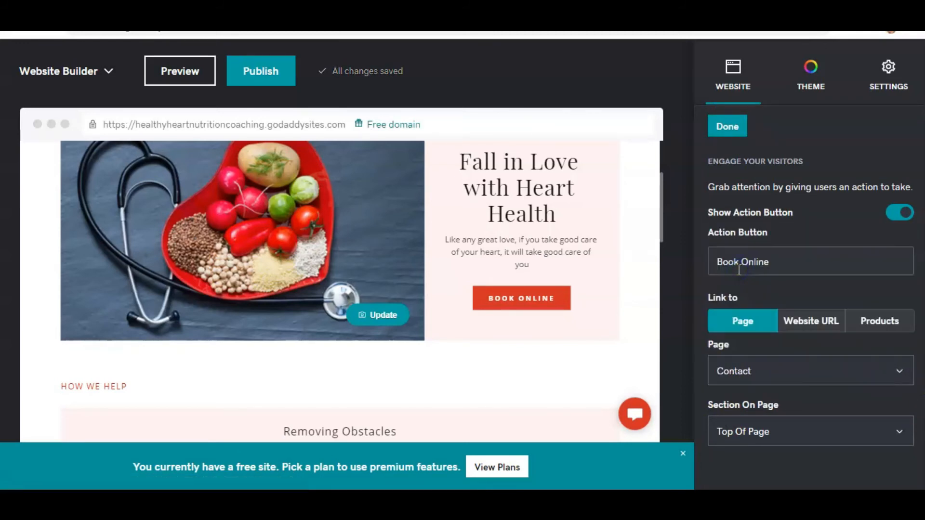
left_click(898, 434)
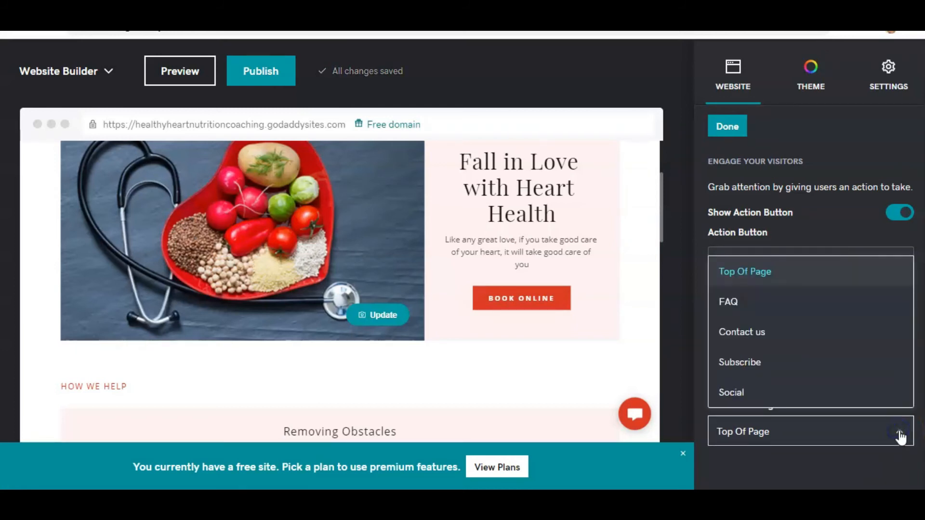
left_click(748, 335)
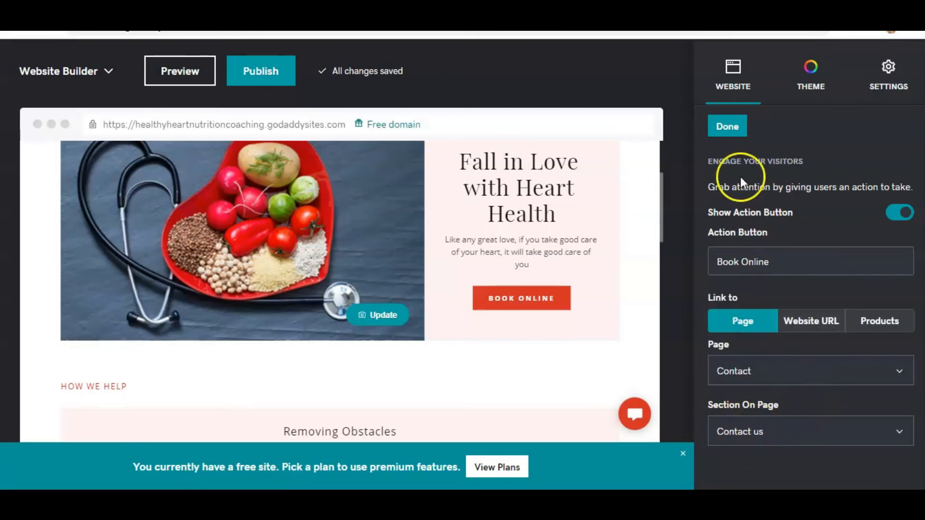
left_click(726, 128)
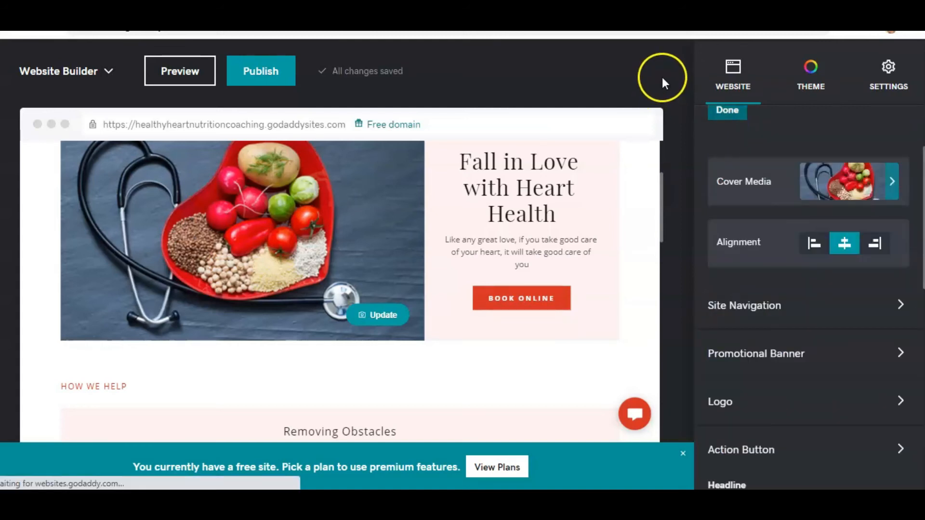
- Scroll through the Home page down to the footer, then open the premium plan options and close them
left_click_drag(660, 183, 659, 281)
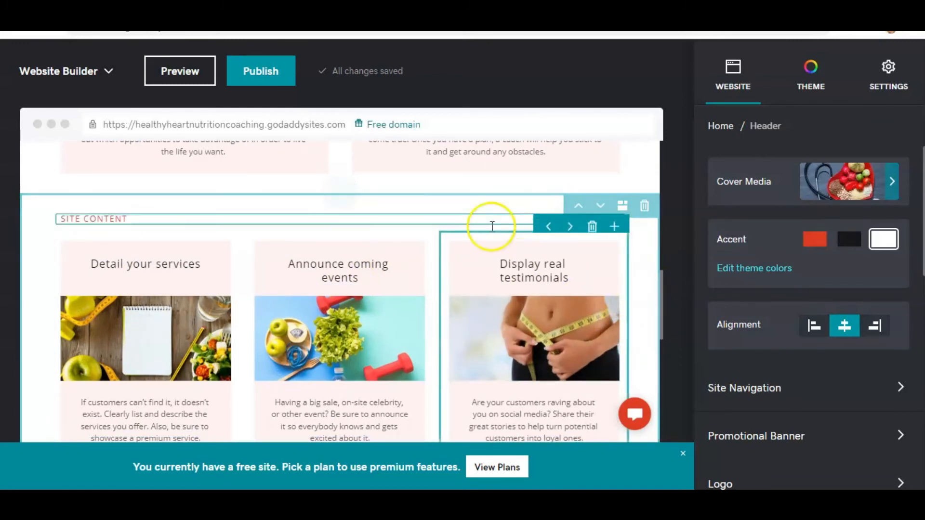
left_click_drag(662, 294, 673, 402)
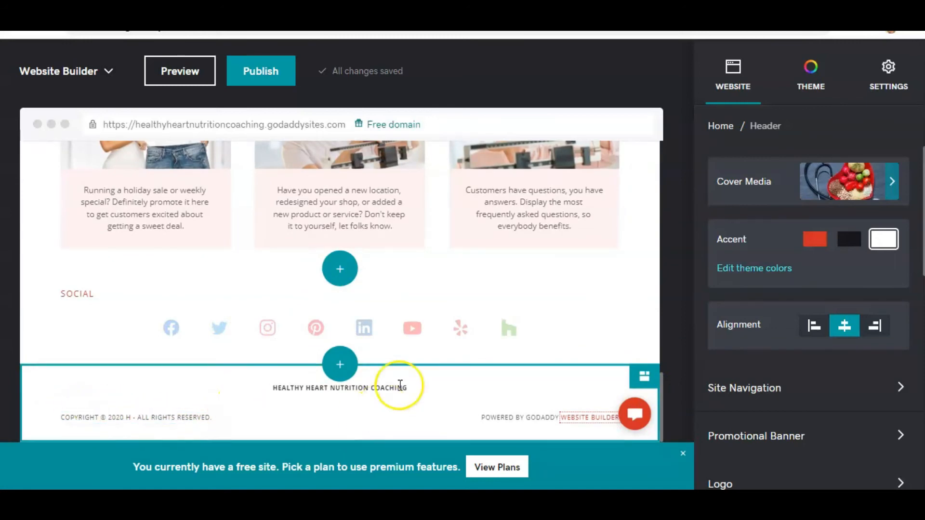
left_click_drag(660, 391, 655, 104)
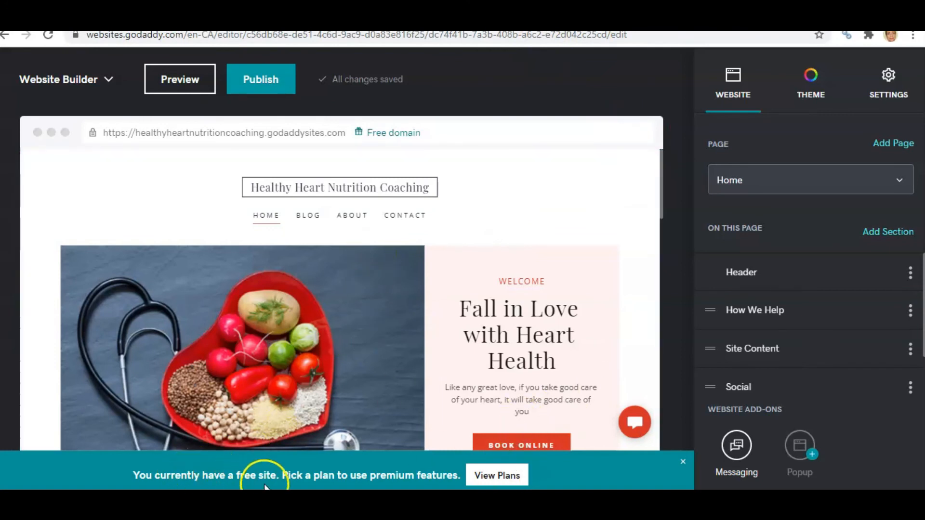
left_click(492, 480)
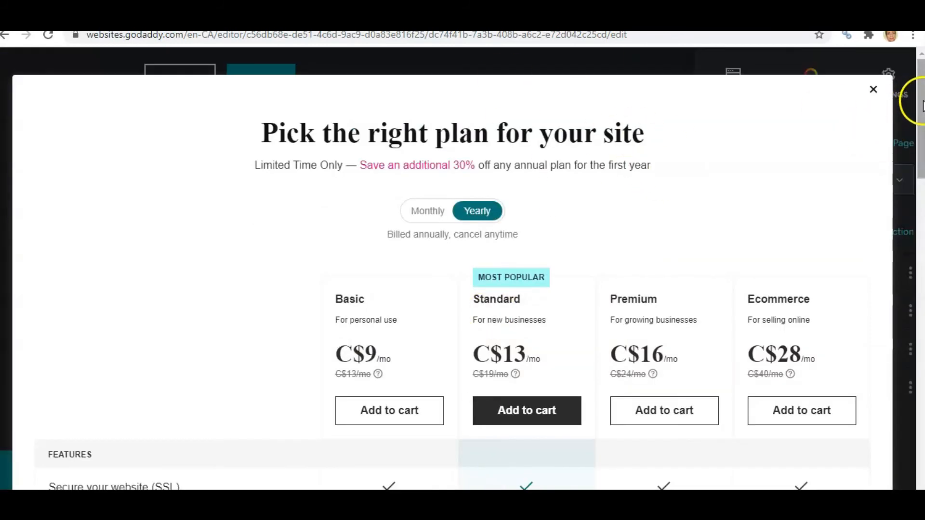
left_click_drag(920, 108, 911, 202)
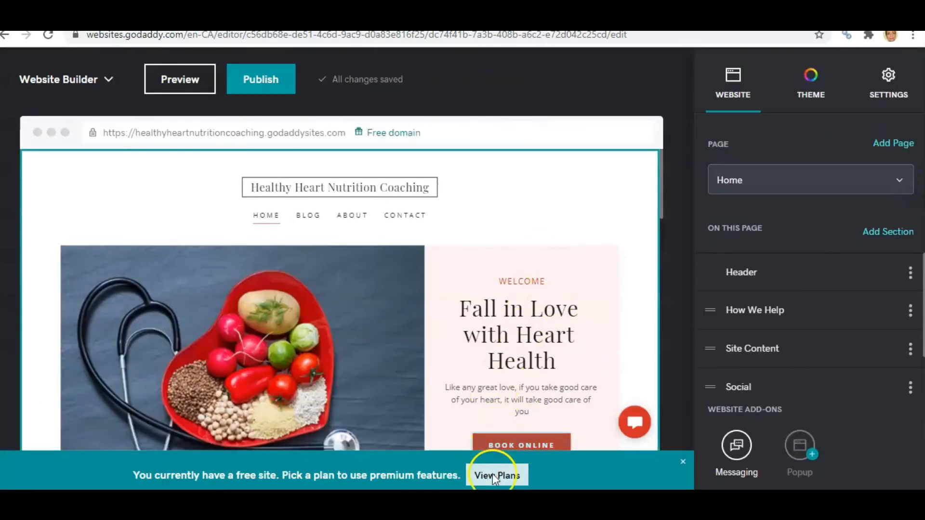
left_click(488, 479)
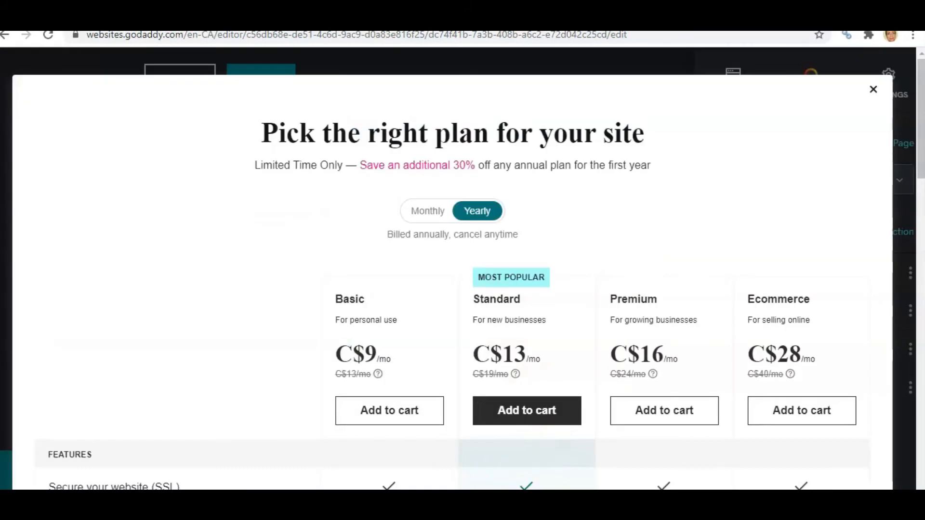
mouse_move(920, 151)
left_mouse_down()
mouse_move(914, 261)
mouse_move(915, 139)
left_mouse_up()
left_click(873, 90)
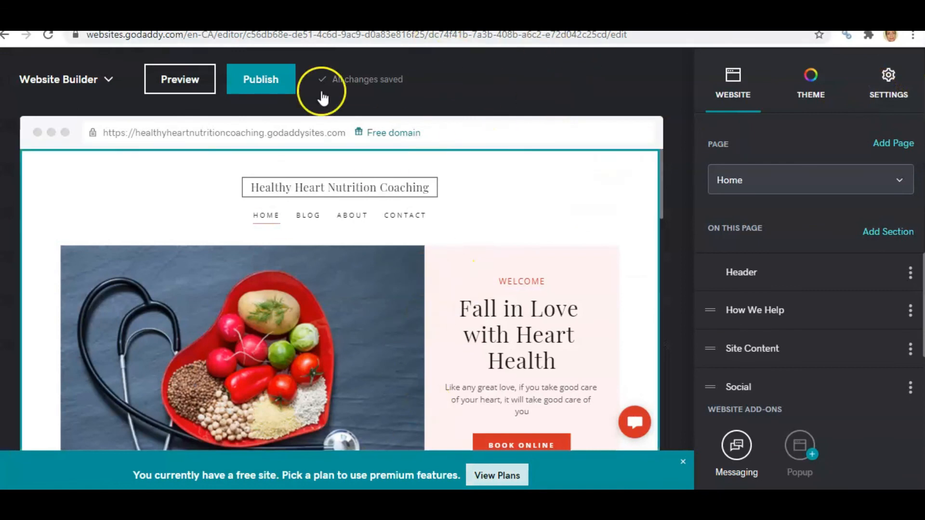
- Publish the site and open the live site, scrolling through its home page
left_click(259, 86)
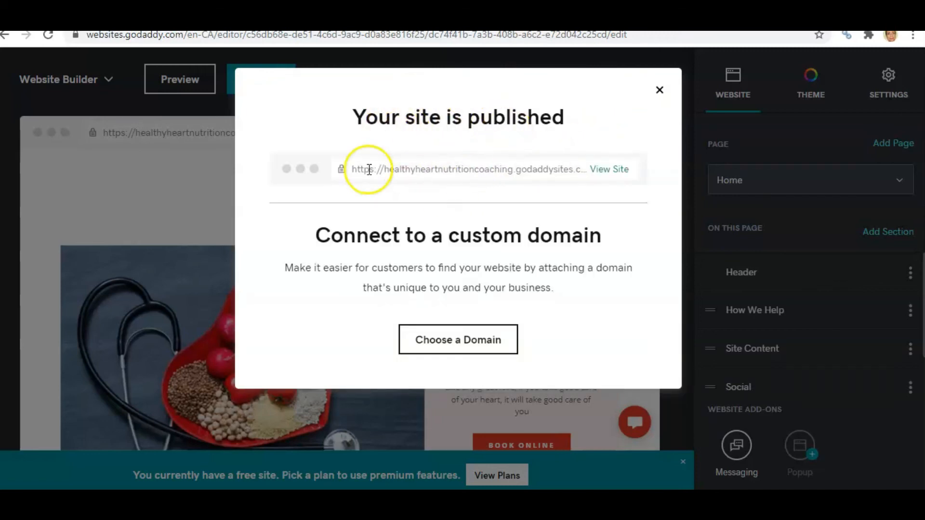
right_click(603, 173)
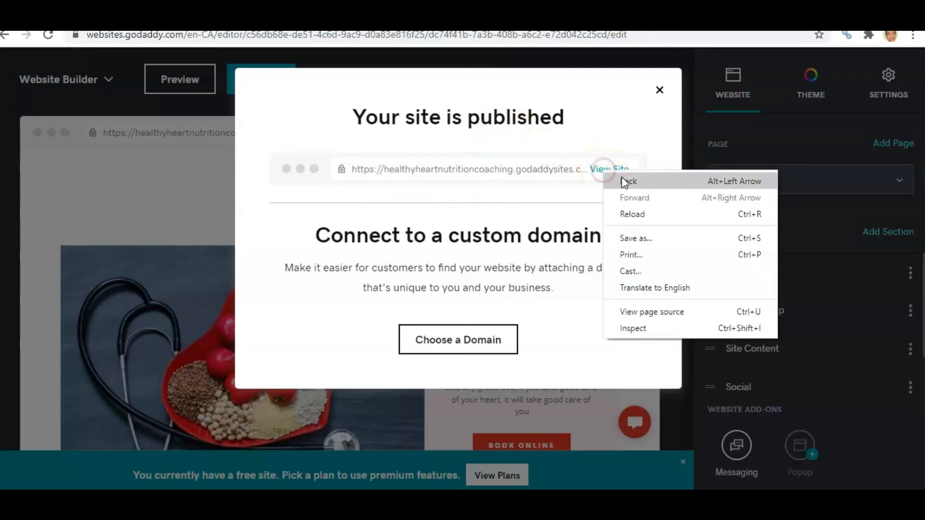
left_click(580, 137)
left_click(598, 173)
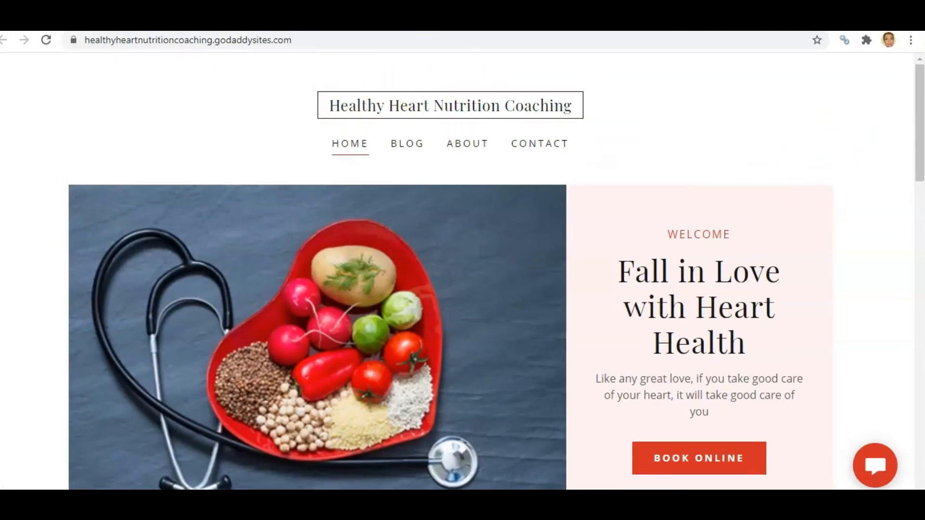
left_click_drag(919, 86, 917, 398)
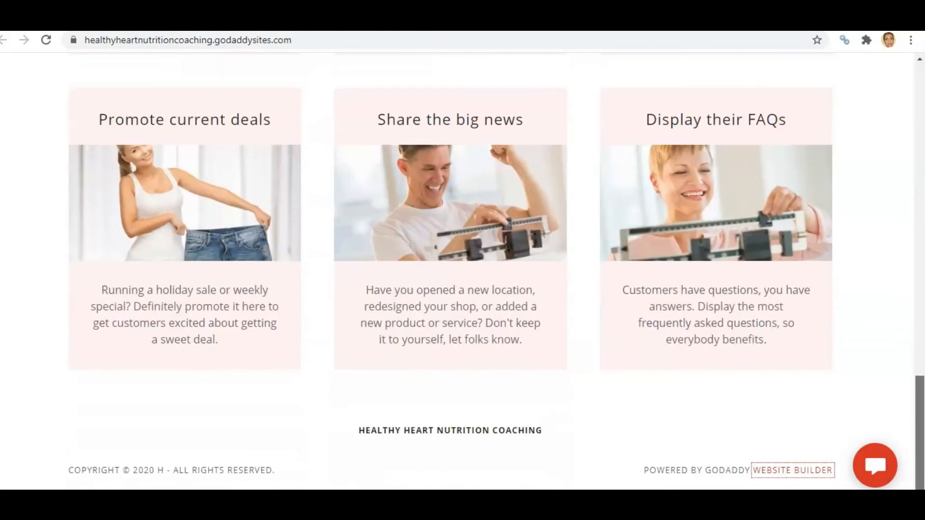
left_click_drag(919, 413, 904, 76)
- Highlight the published site's web address in the browser's address bar
left_click_drag(86, 38, 302, 42)
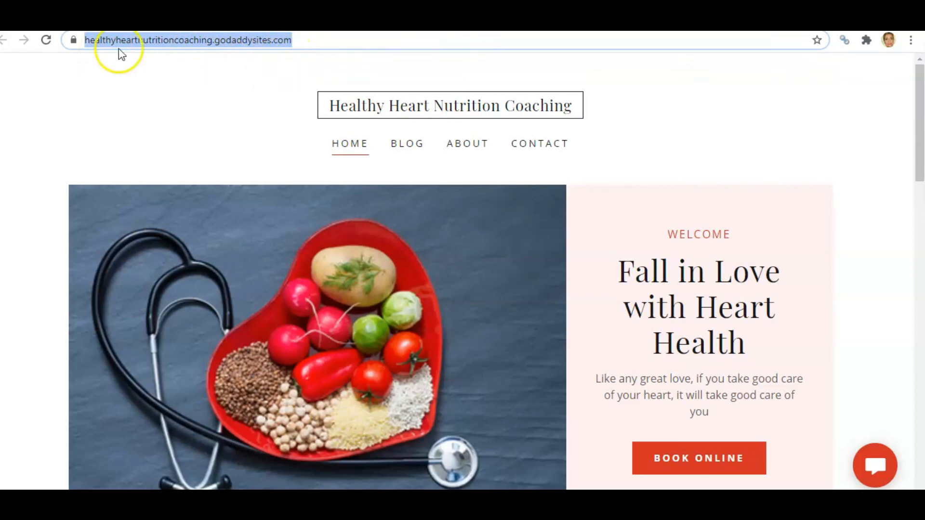
left_click(231, 69)
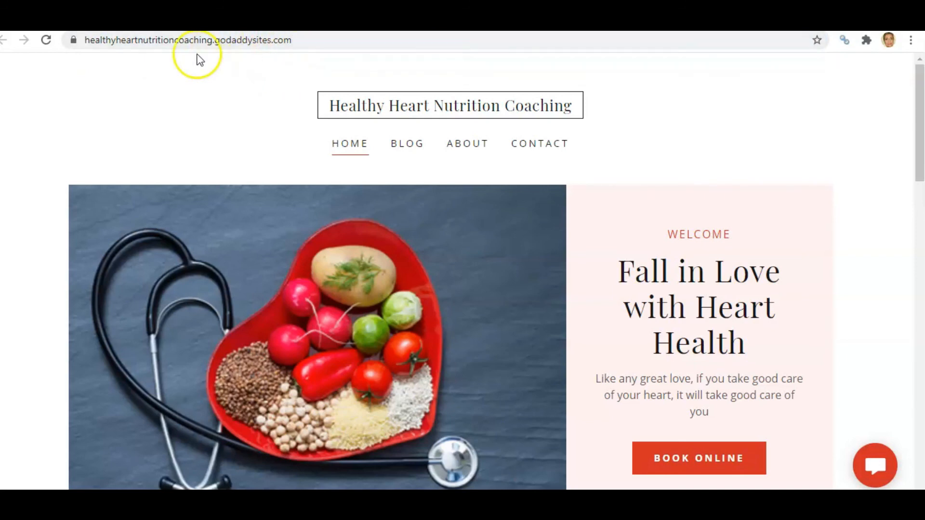
left_click_drag(85, 39, 316, 38)
left_click(249, 78)
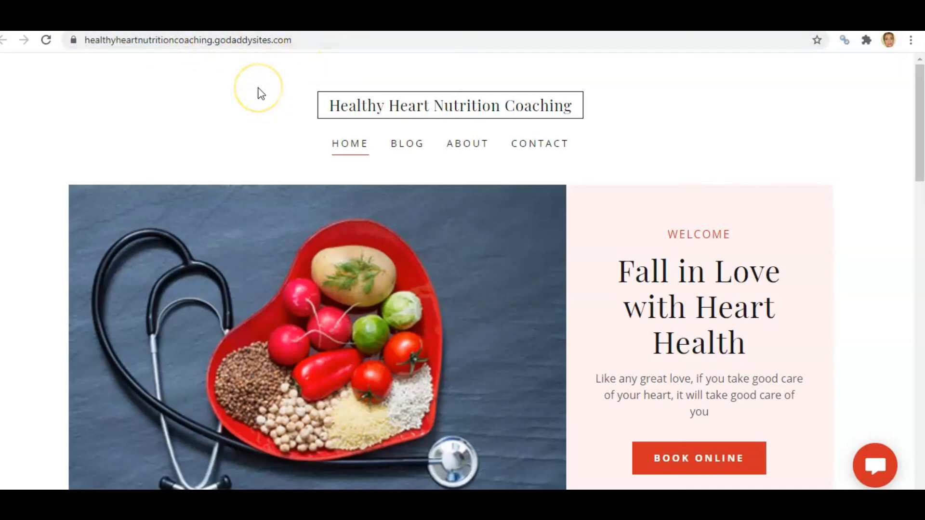
- Open the custom domain chooser from the publish confirmation, review the free domain offer, then close it
key("ctrl+shift+Tab")
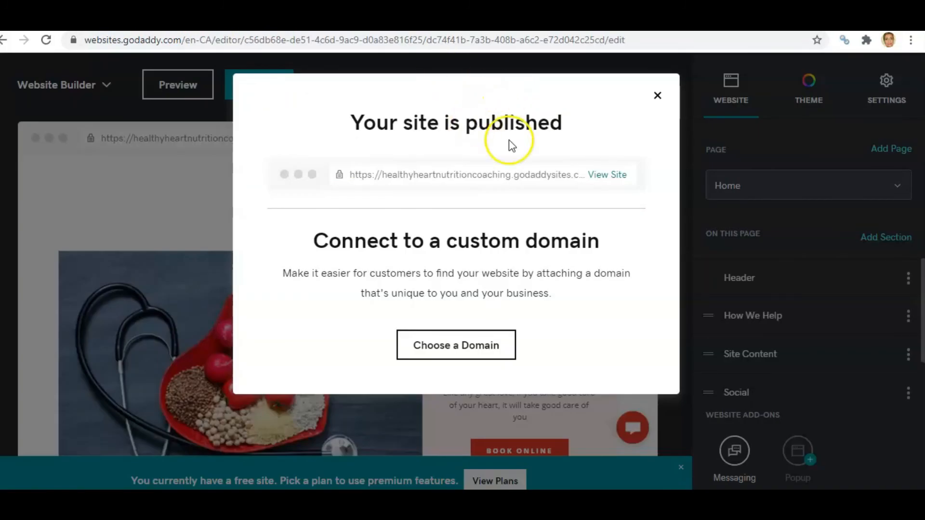
left_click(446, 353)
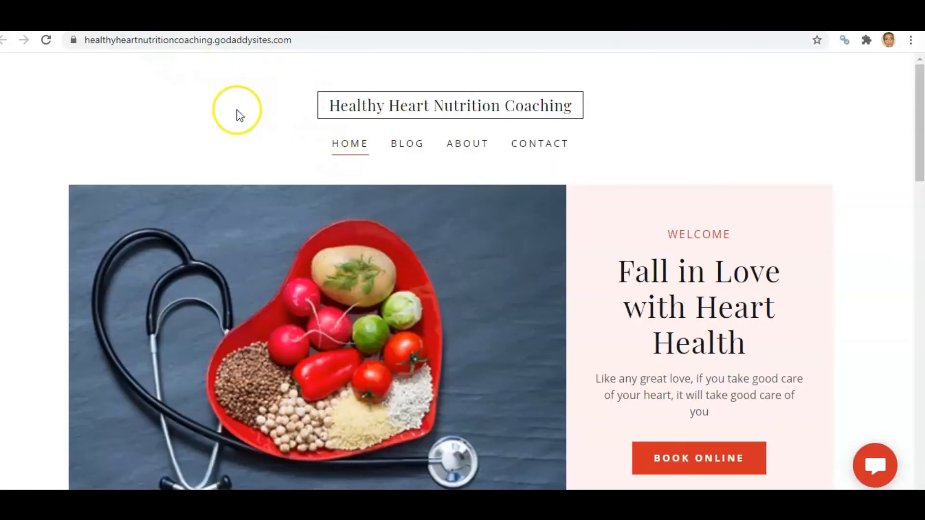
left_click(96, 40)
left_click_drag(97, 40, 291, 42)
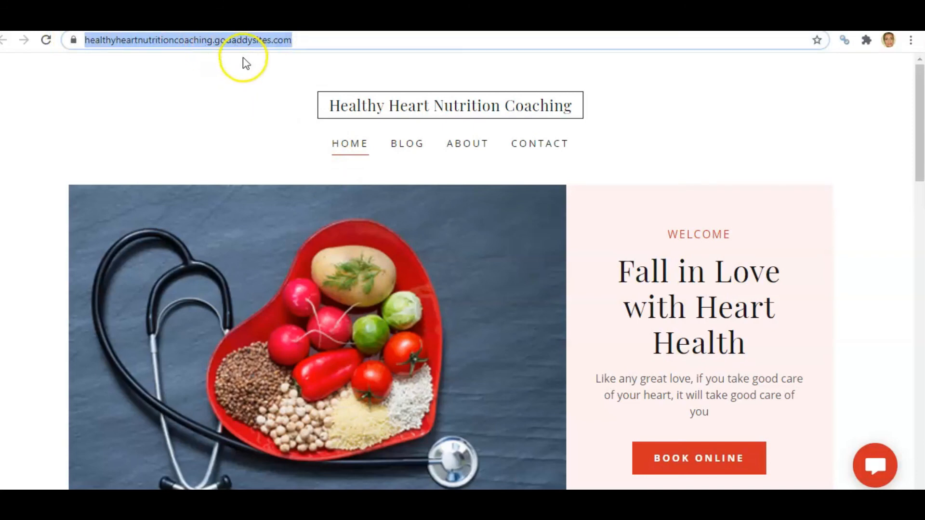
left_click(245, 94)
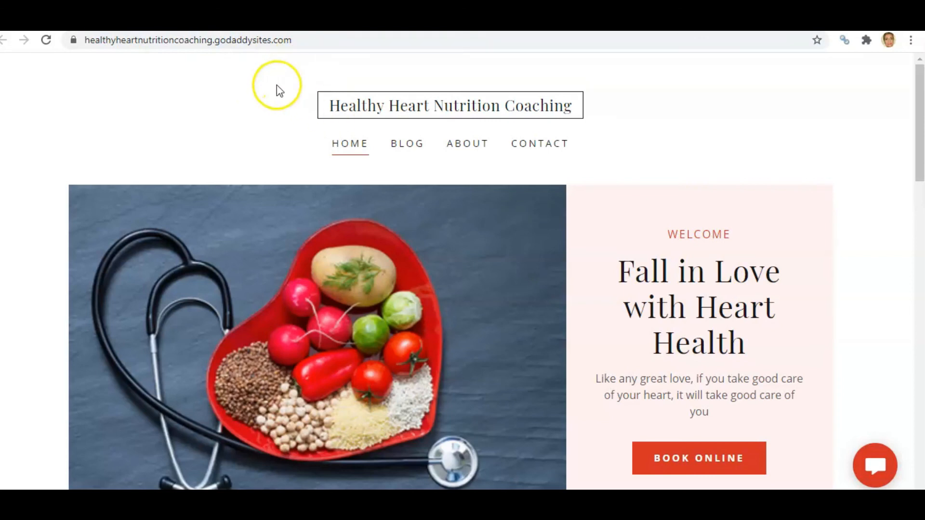
left_click(153, 21)
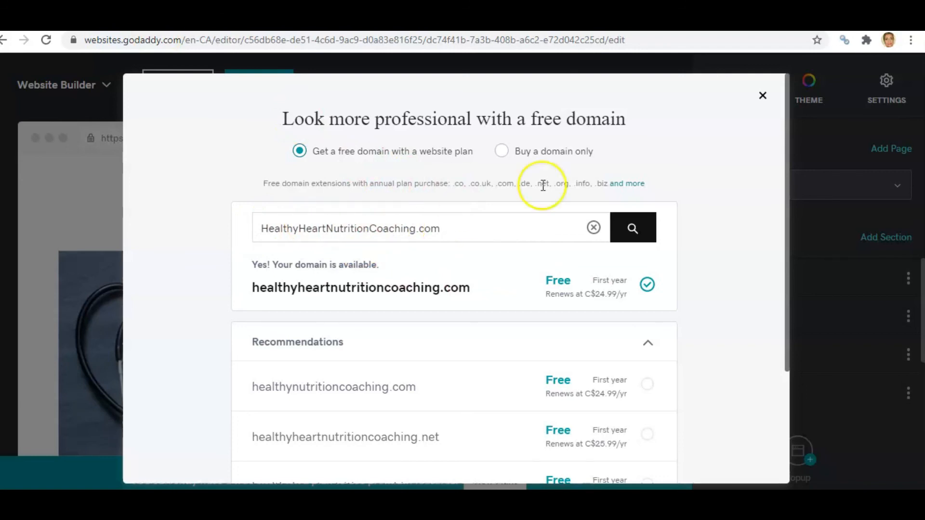
left_click(762, 96)
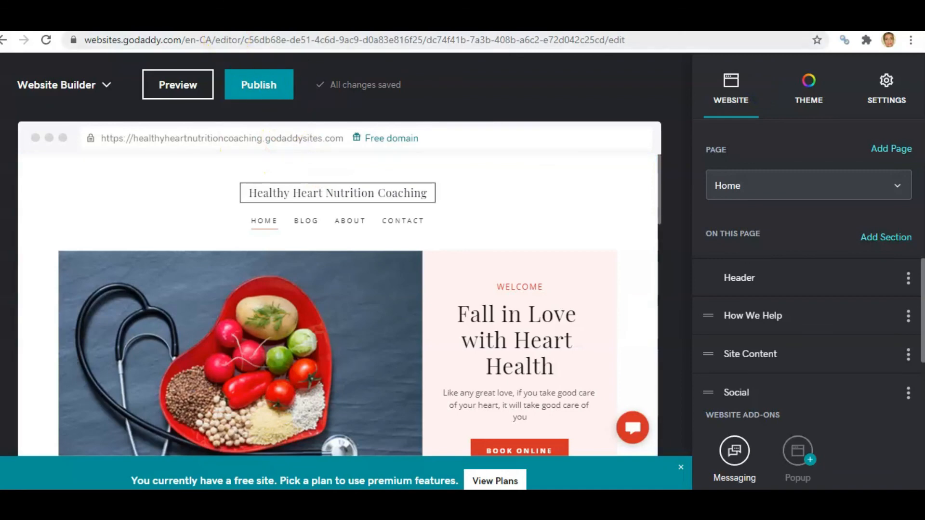
left_click(219, 20)
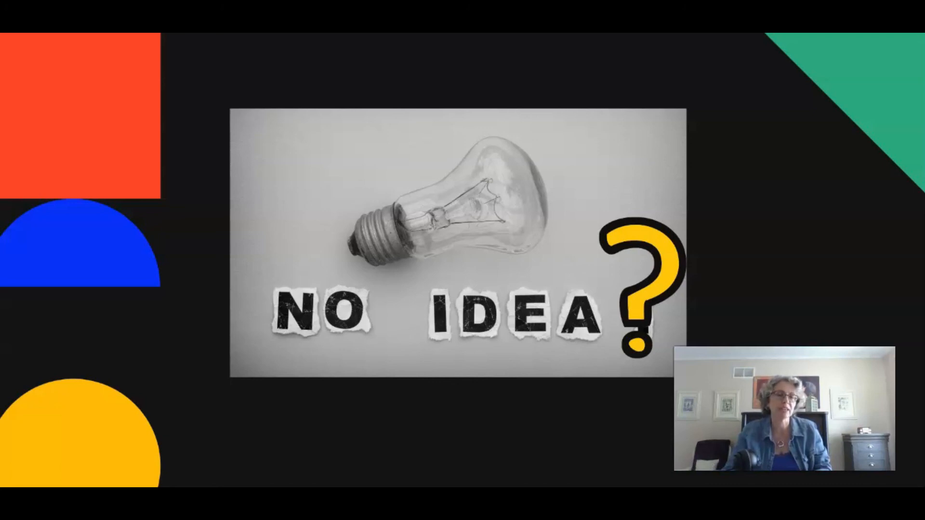
key("Right")
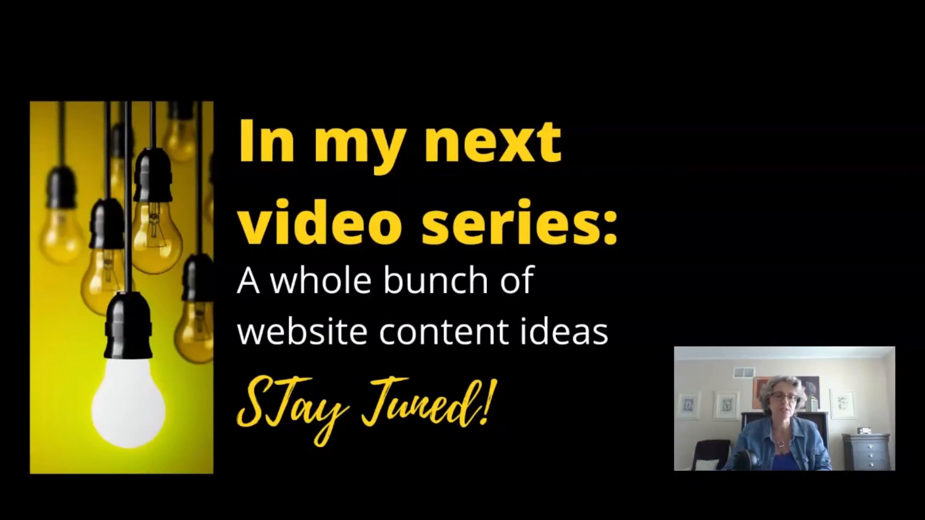